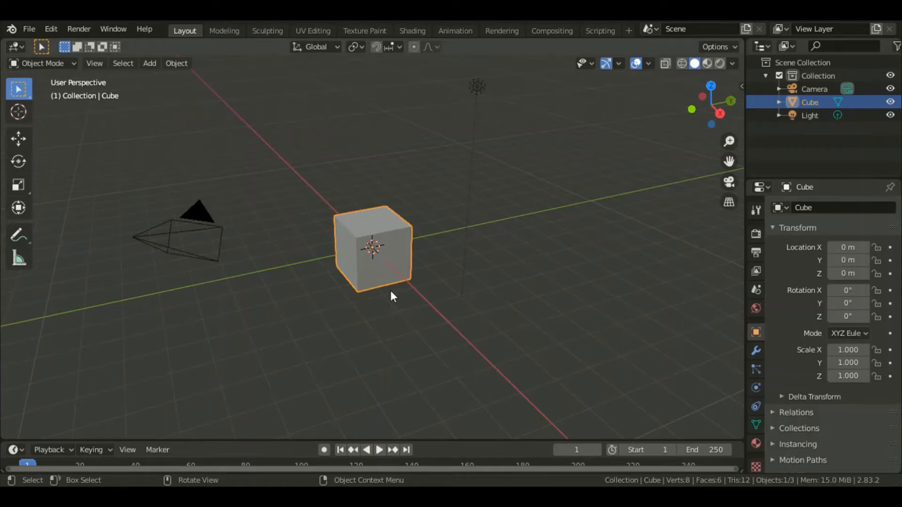
Add a centred edge loop around the cube in Edit Mode
key("Tab")
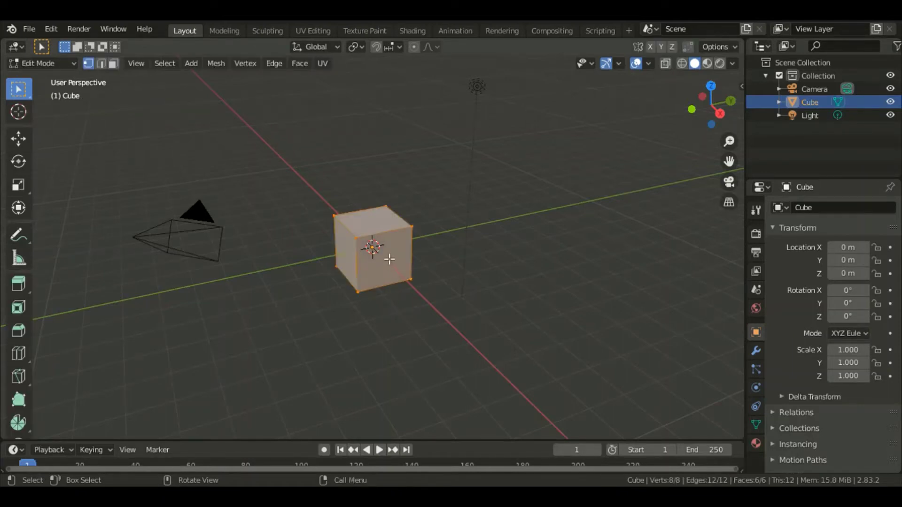
key("ctrl")
key("ctrl+r")
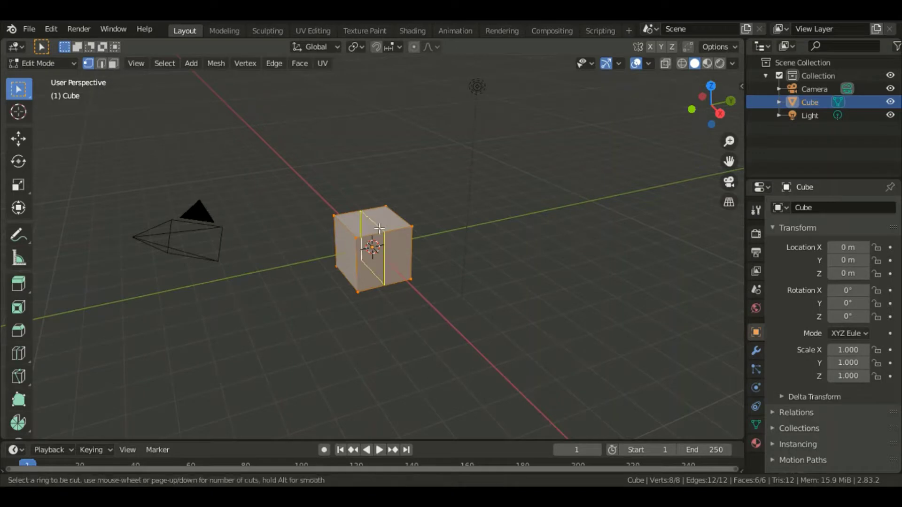
left_click(387, 237)
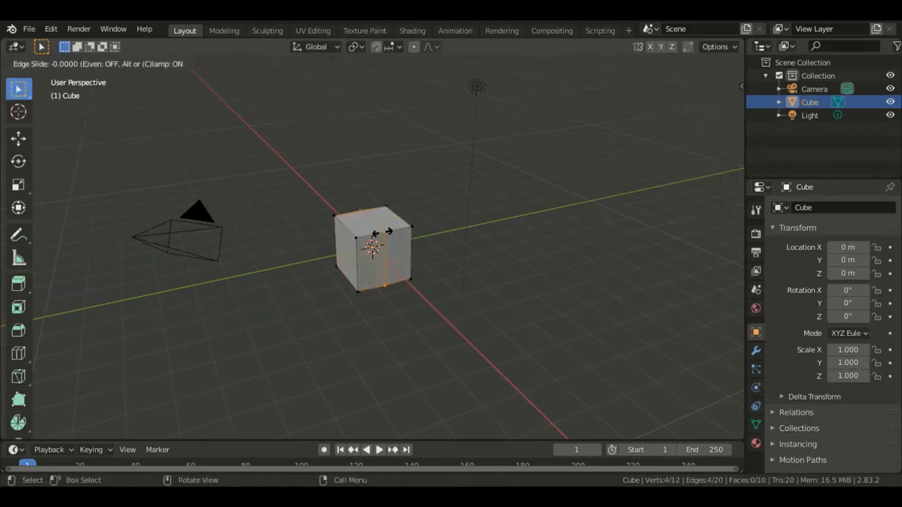
left_click(381, 232)
Select the cube's top faces, scale them down and lower them along Z
key("3")
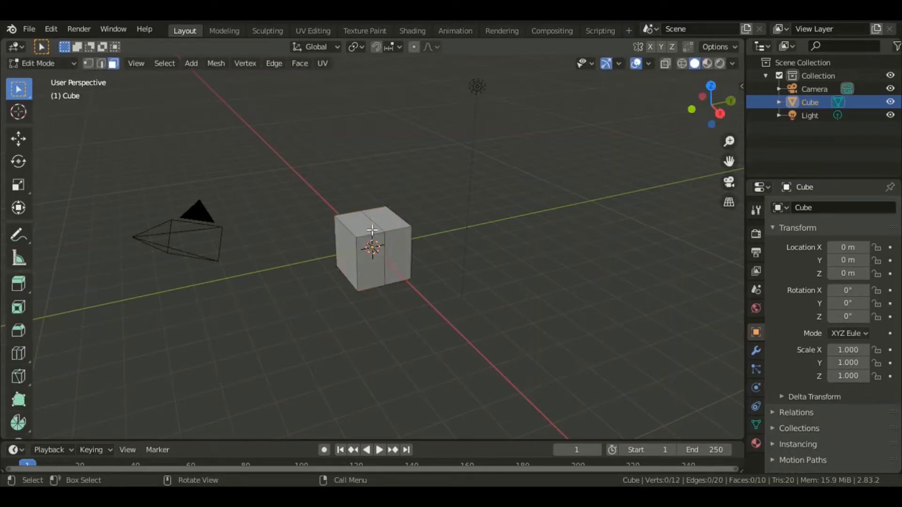
key("c")
left_click(388, 217)
key("Escape")
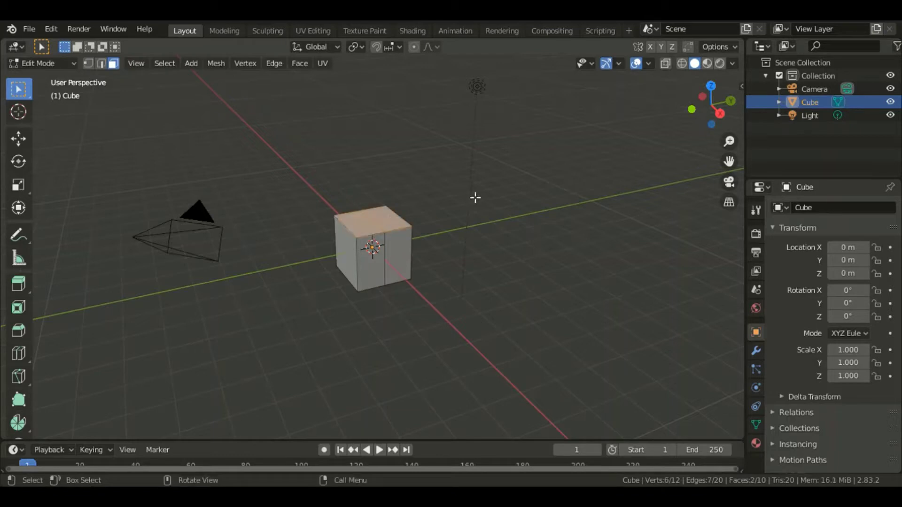
key("s")
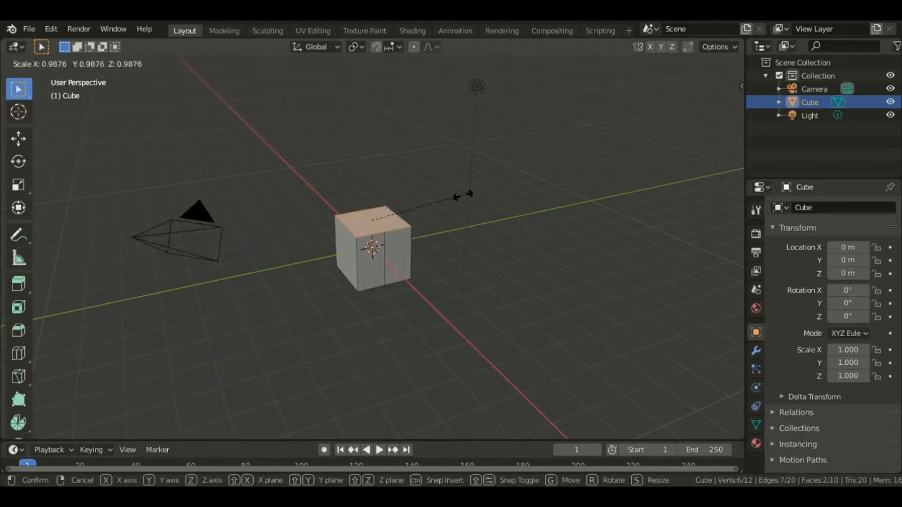
left_click(428, 216)
key("g")
key("z")
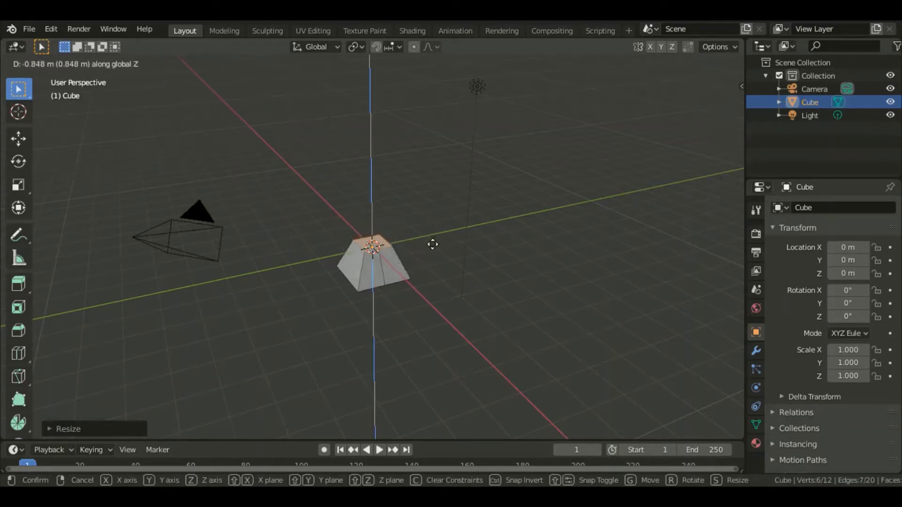
left_click(430, 245)
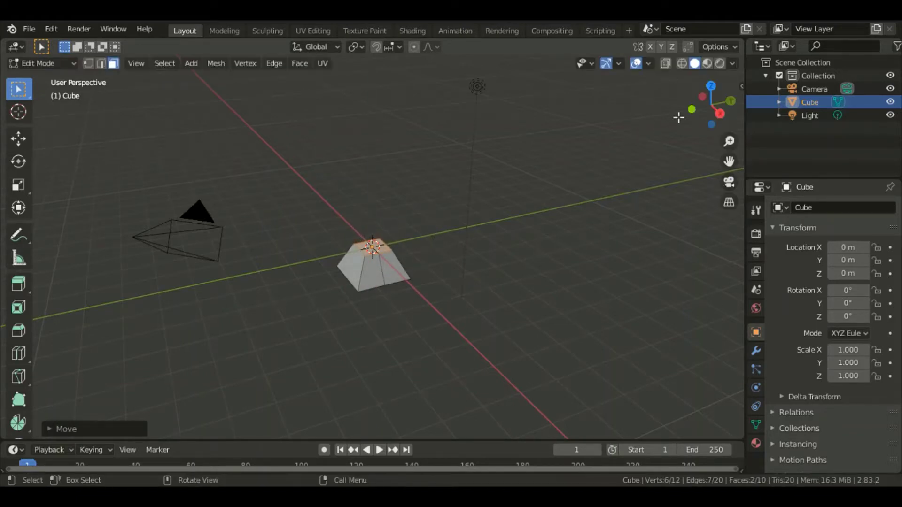
Extrude the top face upward into several bending trunk sections
left_click_drag(709, 106, 709, 85)
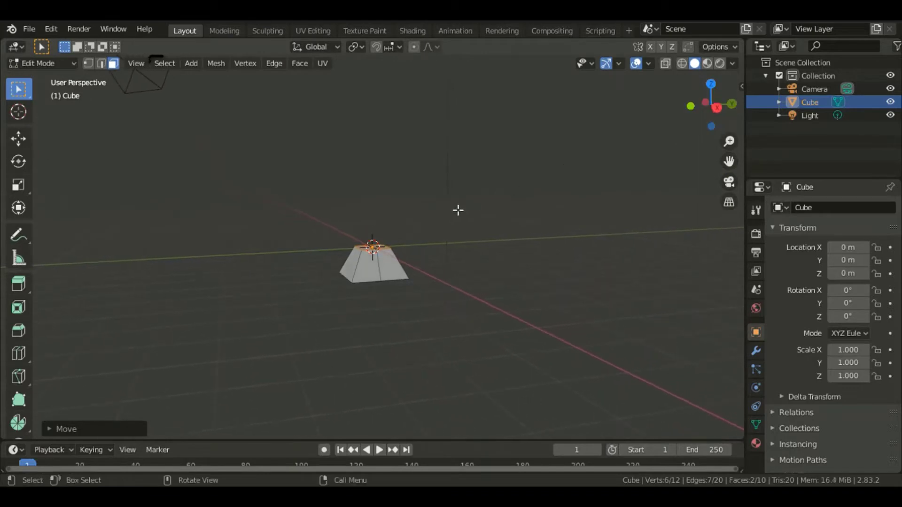
right_click(380, 211, "ctrl")
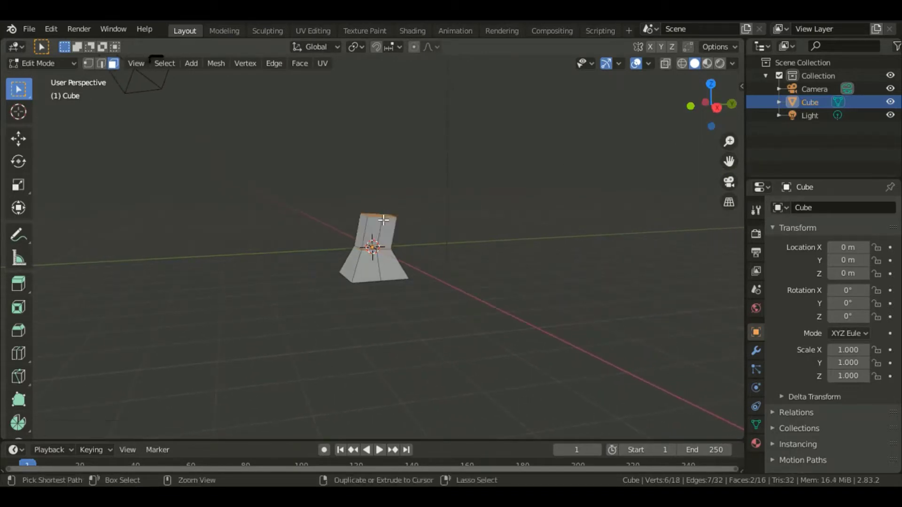
right_click(378, 200, "ctrl")
key("ctrl+z")
right_click(386, 186, "ctrl")
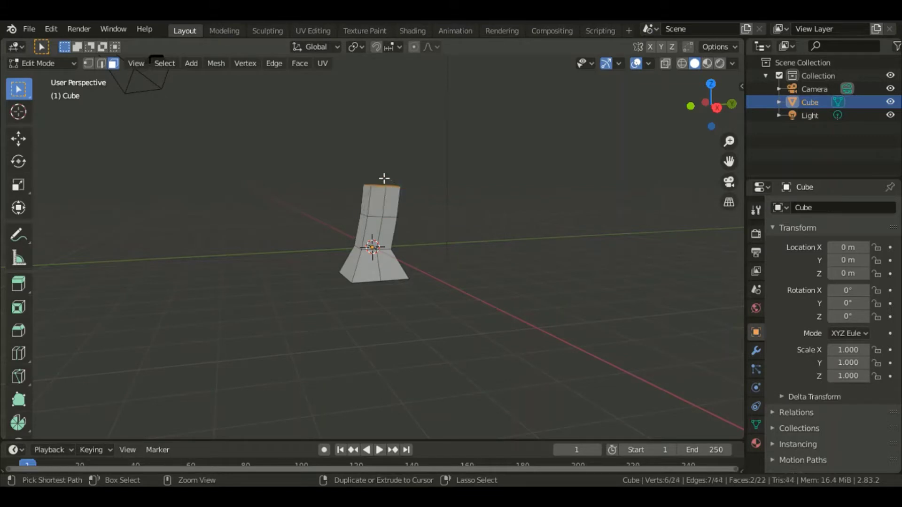
right_click(383, 176, "ctrl")
right_click(381, 156, "ctrl")
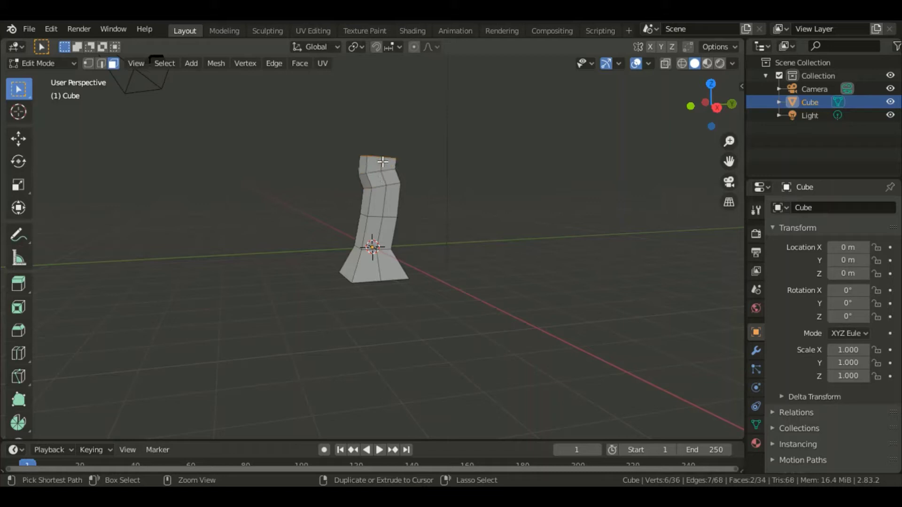
right_click(379, 144, "ctrl")
Extrude branches from the upper side faces, shrinking one face and curling a branch rightward
right_click(458, 185, "ctrl")
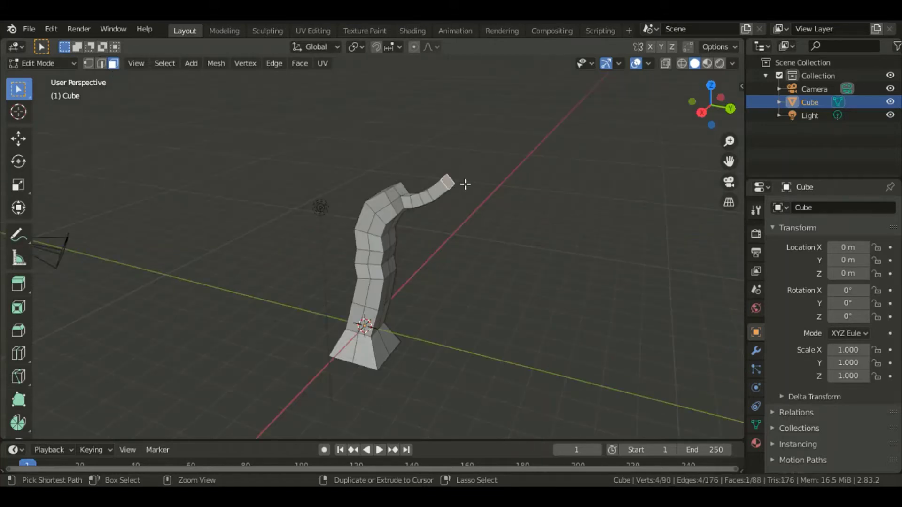
right_click(468, 184, "ctrl")
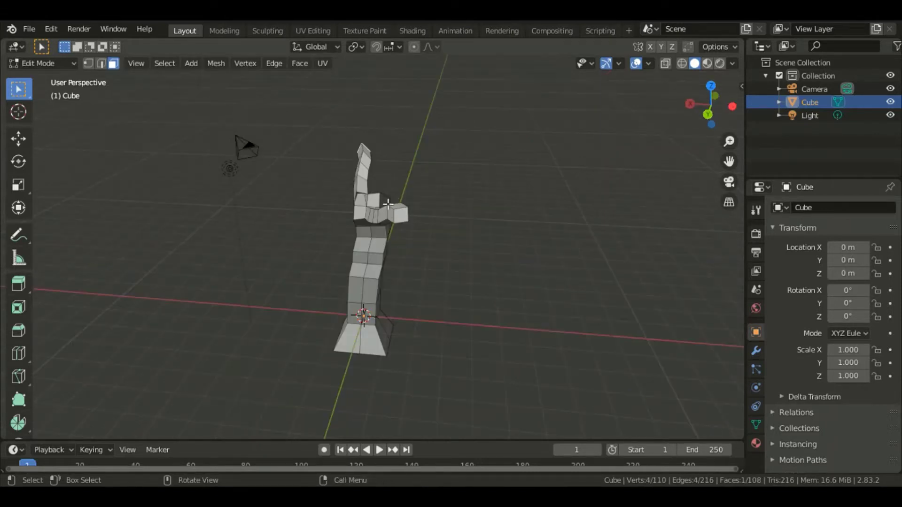
right_click(396, 190, "ctrl")
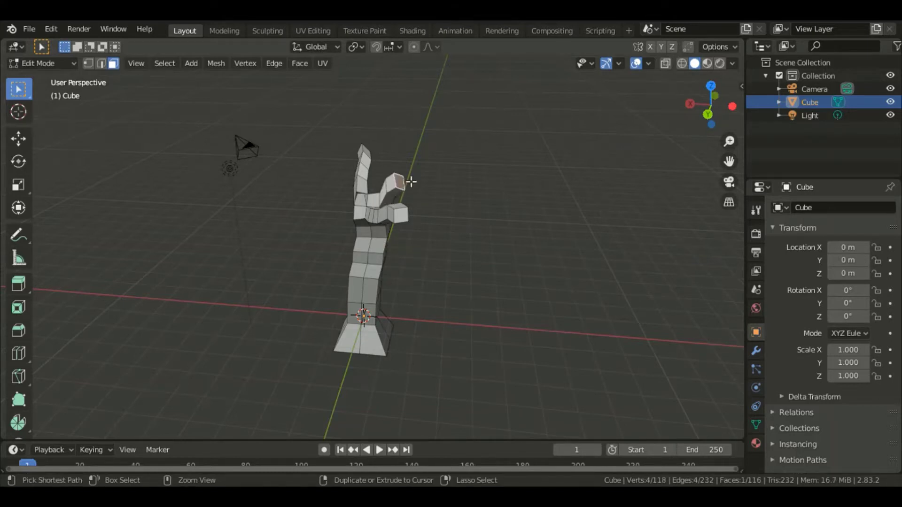
key("s")
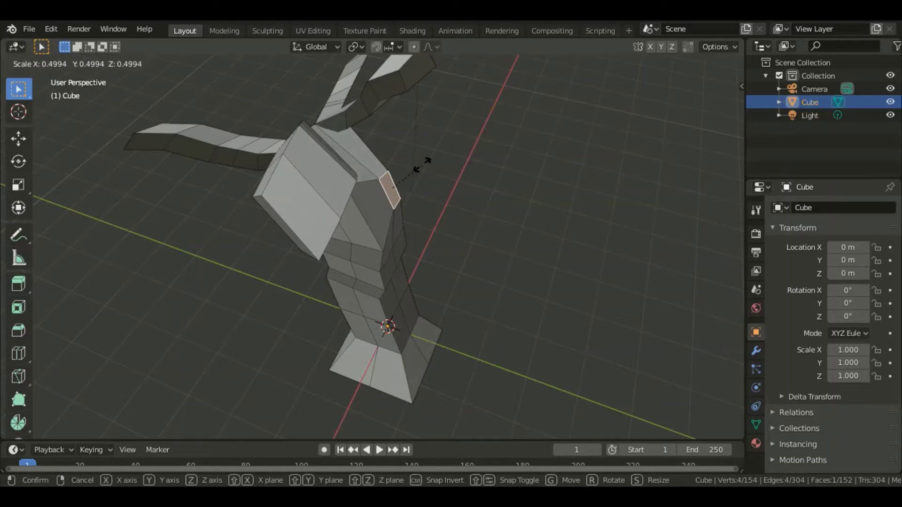
left_click(422, 166)
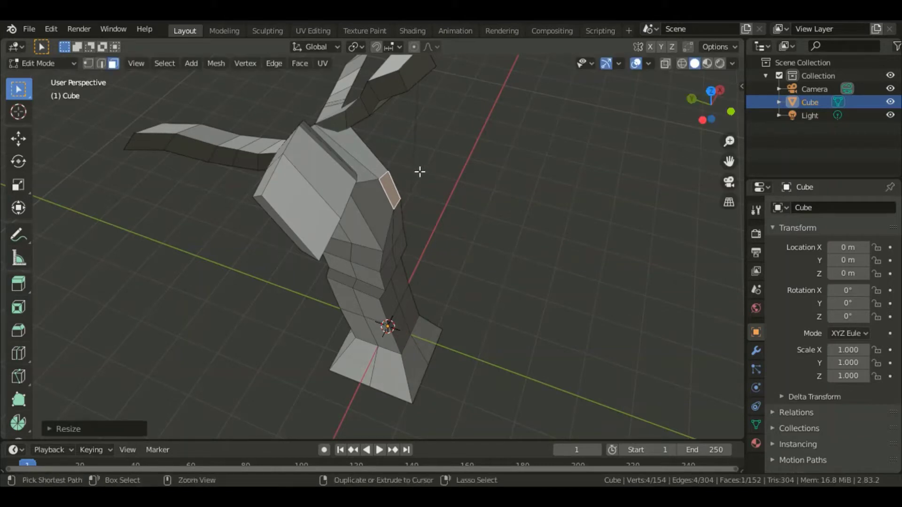
right_click(413, 167, "ctrl")
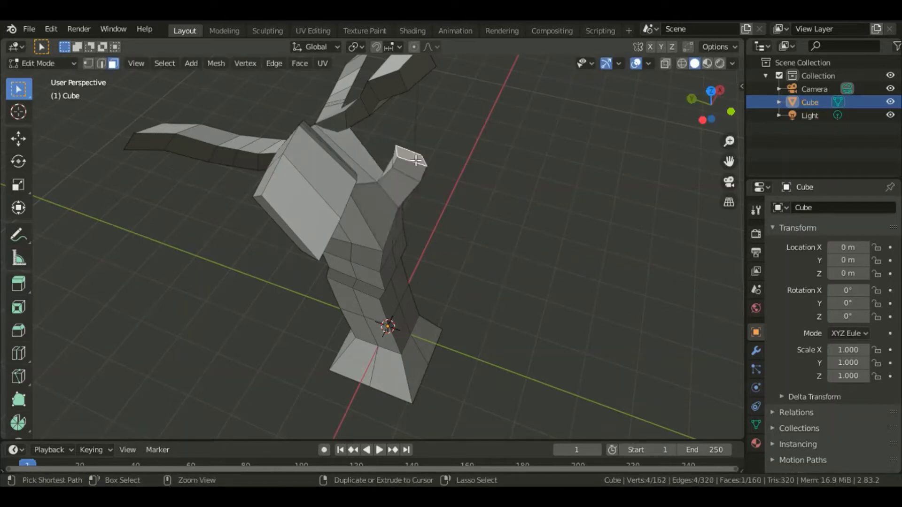
right_click(429, 154, "ctrl")
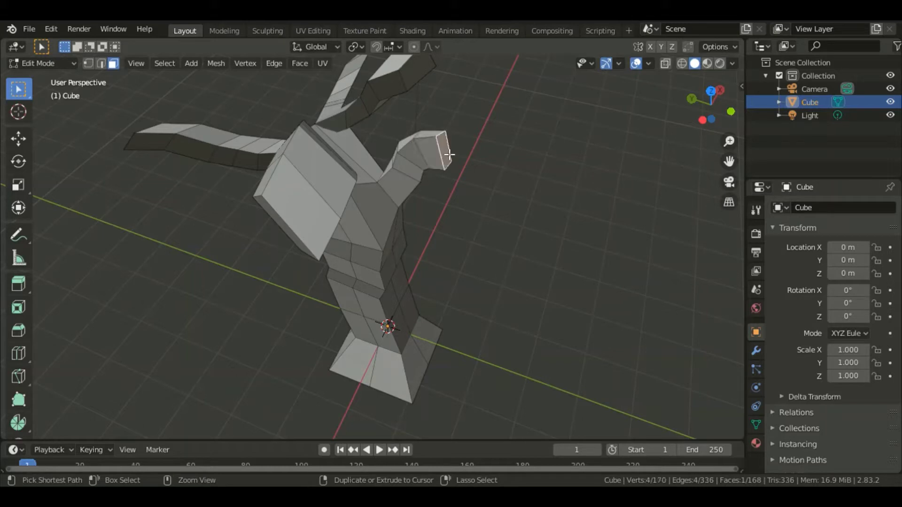
right_click(462, 154, "ctrl")
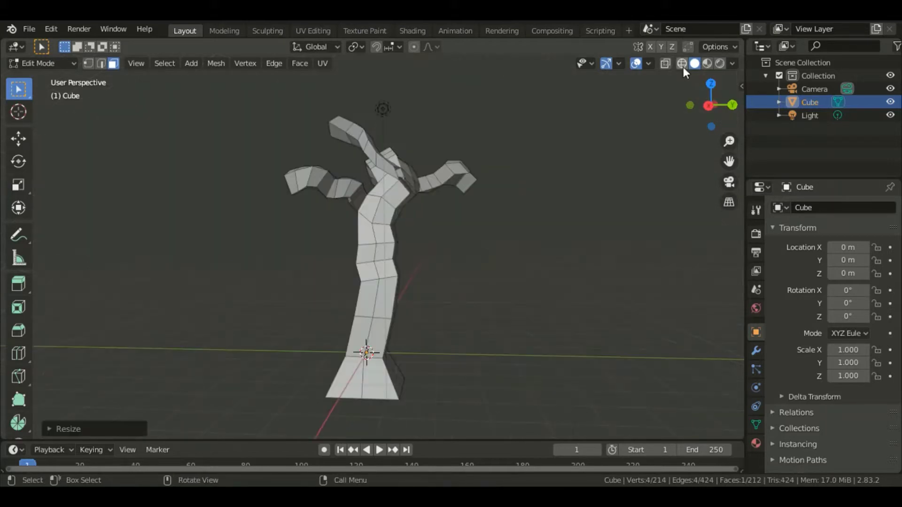
In wireframe, box-select the vertices of the left branch, treetop and right arm
left_click(682, 64)
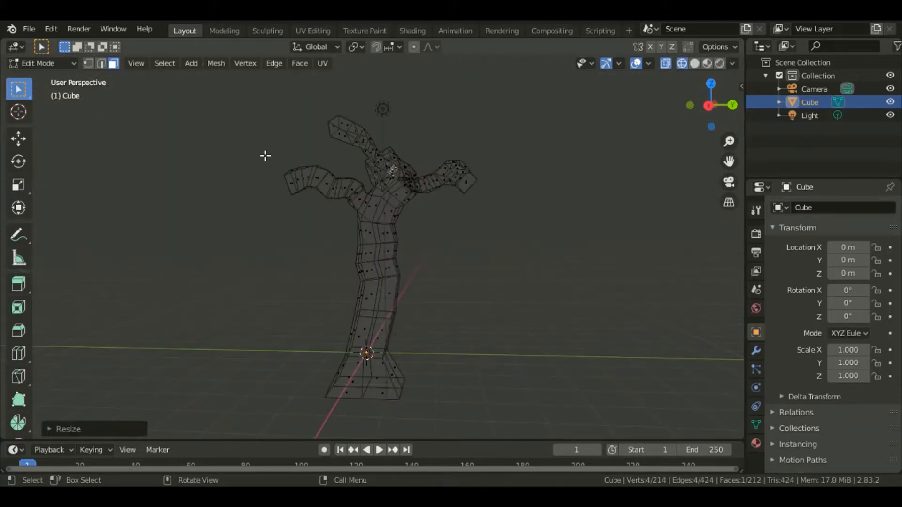
key("1")
key("b")
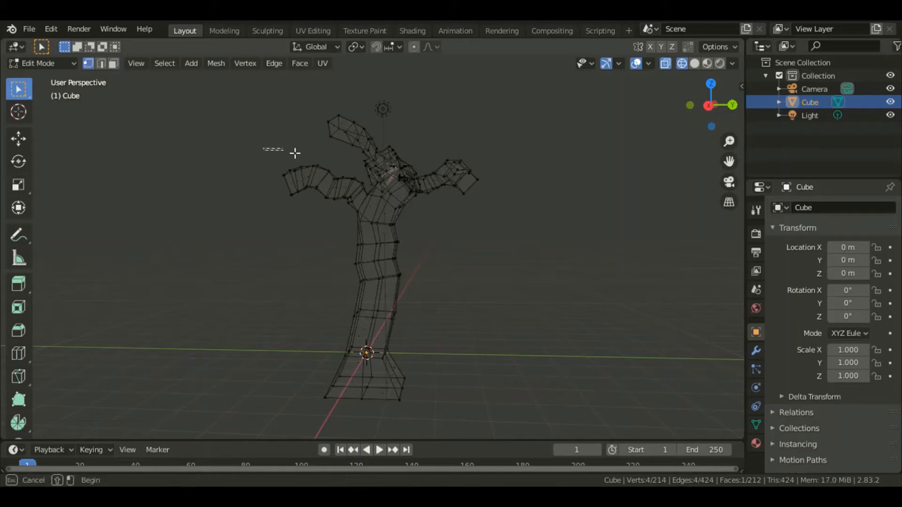
left_click_drag(263, 151, 363, 212)
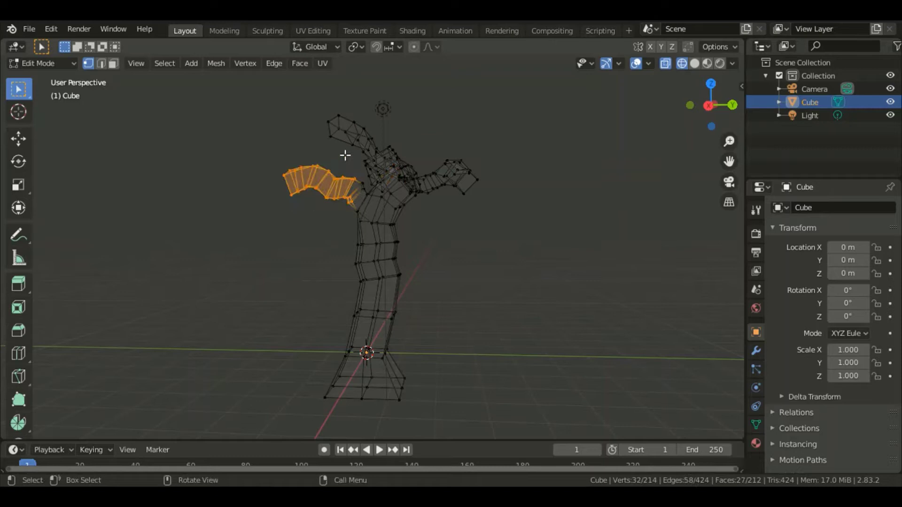
key("b")
left_click_drag(327, 109, 398, 172)
key("b")
left_click_drag(419, 135, 487, 218)
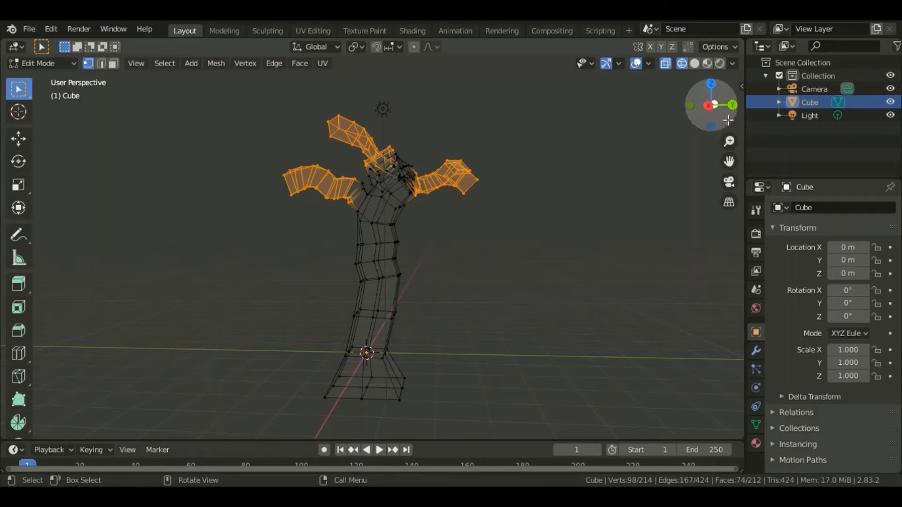
Add a new vertex group named Group for the selected branch vertices
left_click_drag(728, 120, 578, 128)
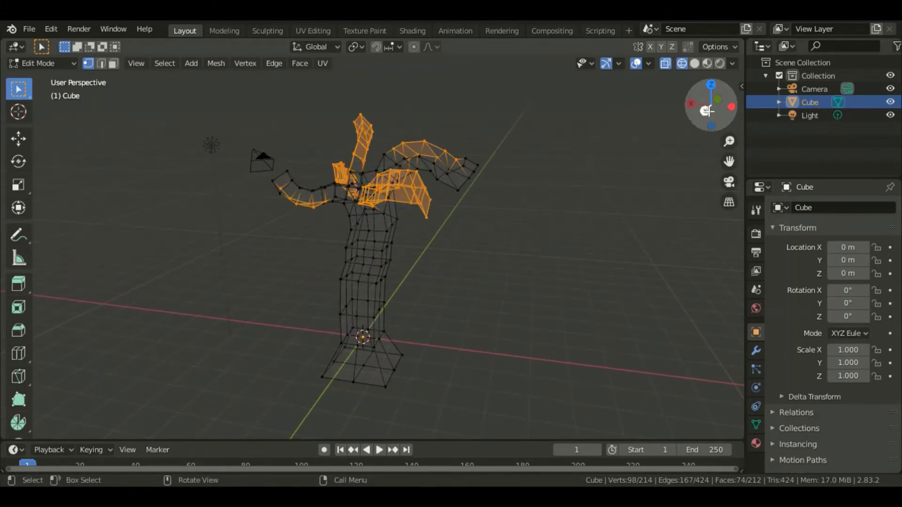
left_click_drag(707, 111, 543, 122)
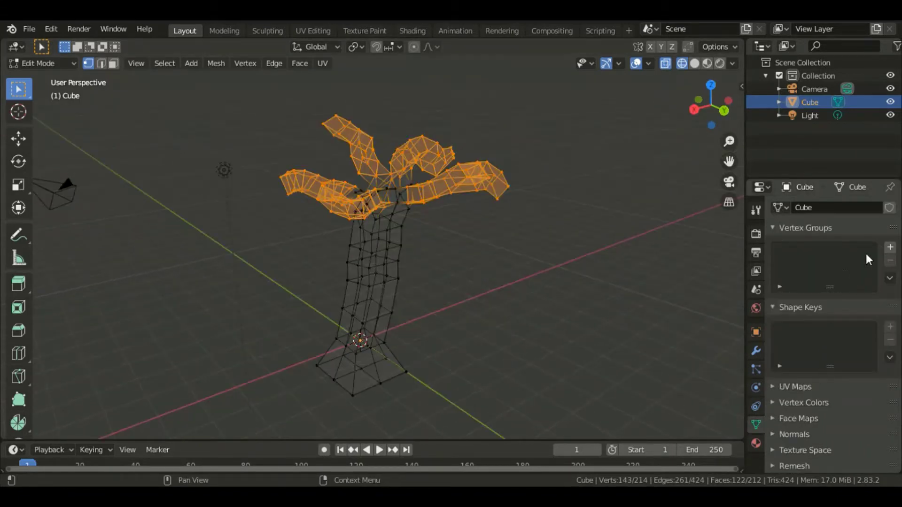
left_click(890, 248)
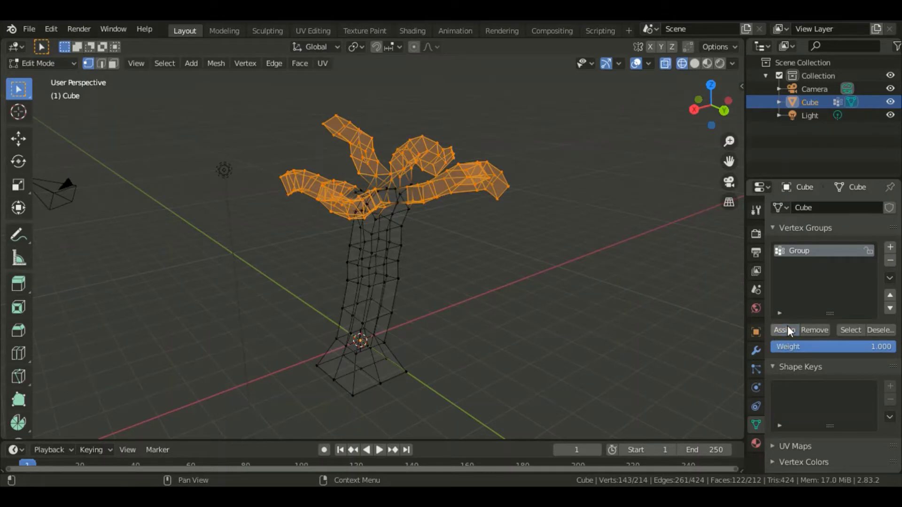
Return to Object Mode and switch the viewport to Solid shading
key("Tab")
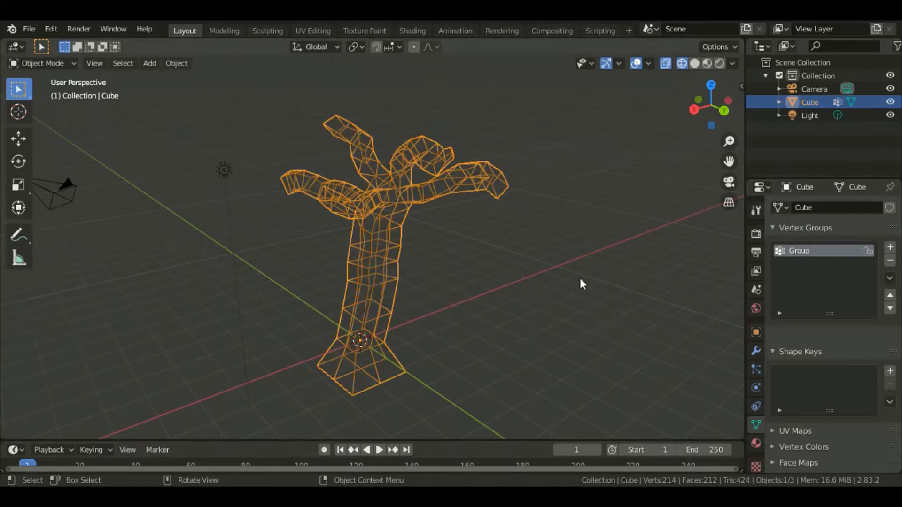
scroll(581, 285, "down", 4)
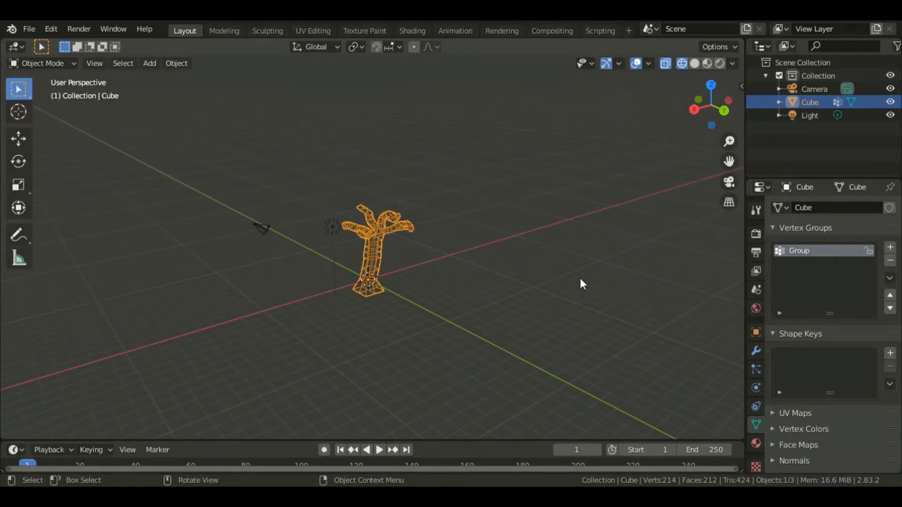
key("z")
key("6")
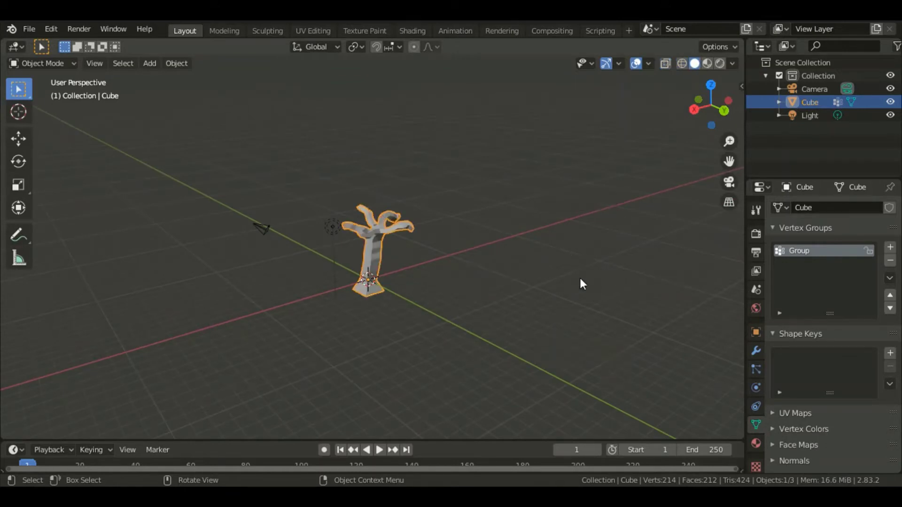
scroll(532, 274, "up", 2)
scroll(531, 273, "up", 2)
scroll(532, 274, "down", 2)
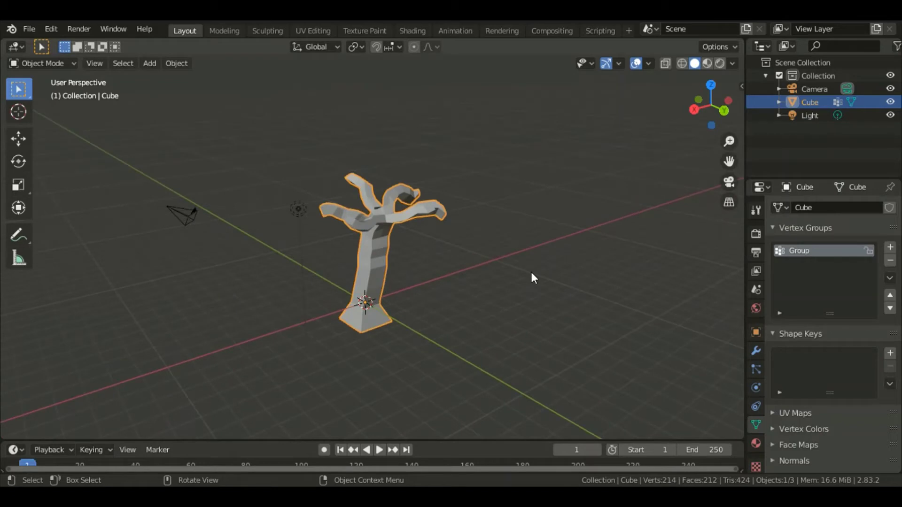
Apply Shade Smooth to the tree, re-enter Edit Mode and show the Modifiers panel
right_click(446, 243)
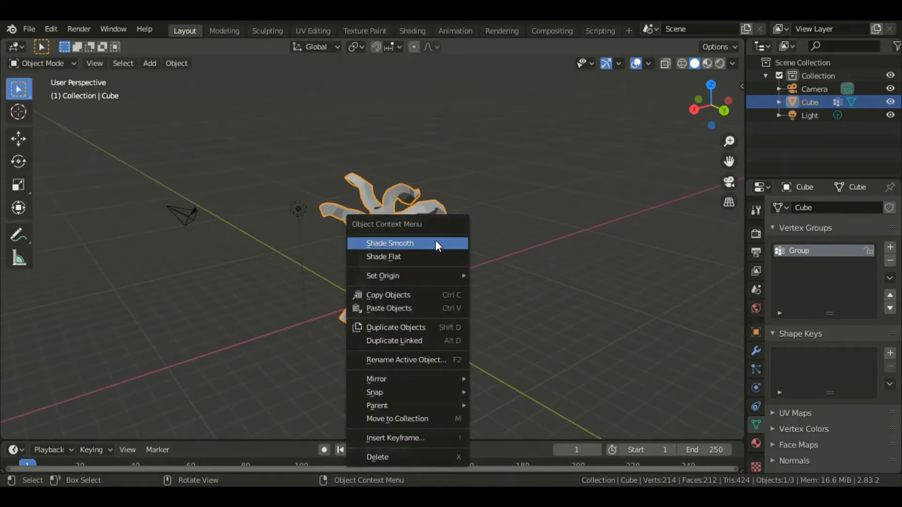
left_click(436, 240)
scroll(435, 240, "up", 1)
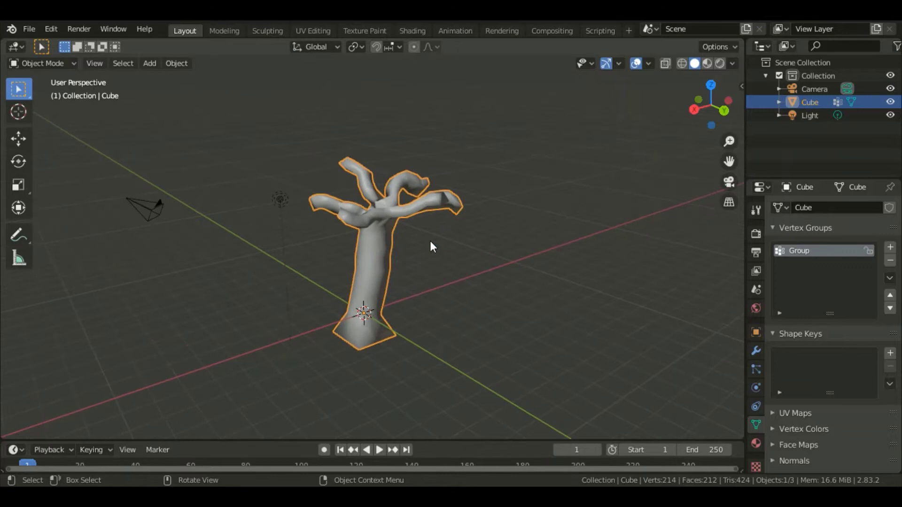
key("Tab")
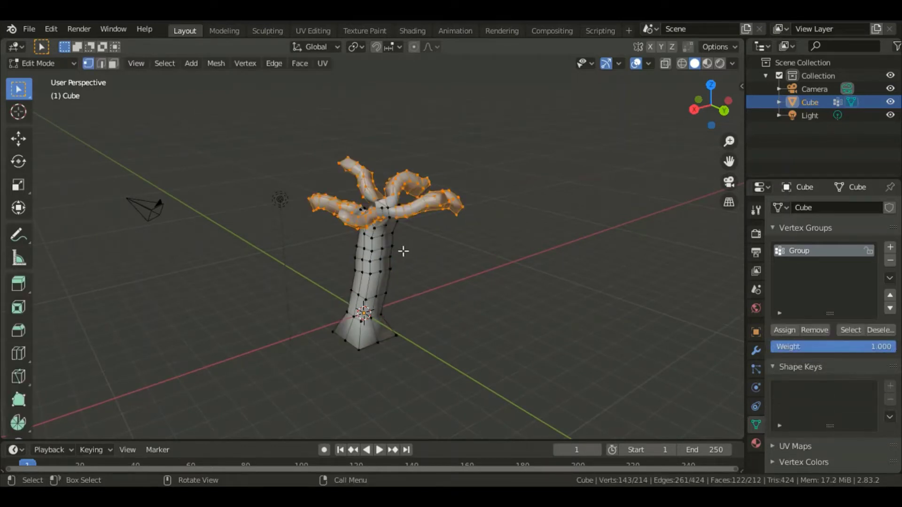
scroll(402, 250, "up", 2)
scroll(402, 250, "up", 1)
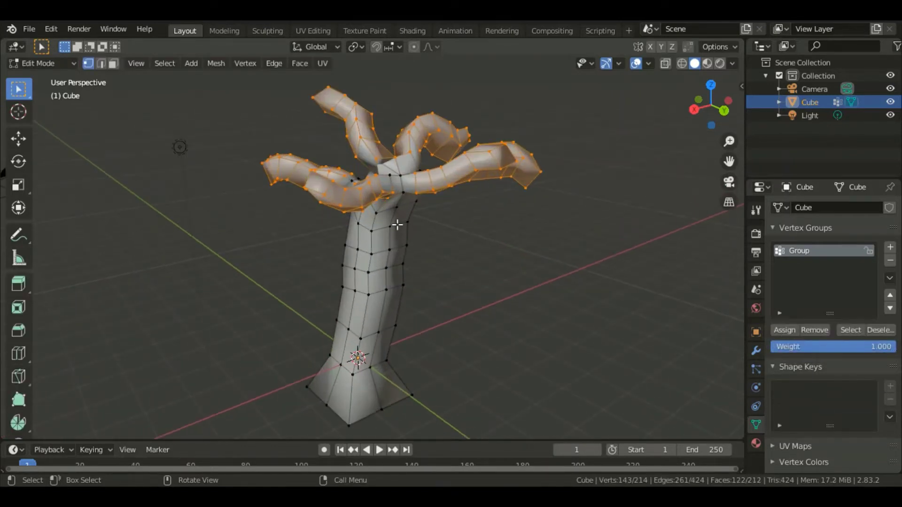
left_click(756, 351)
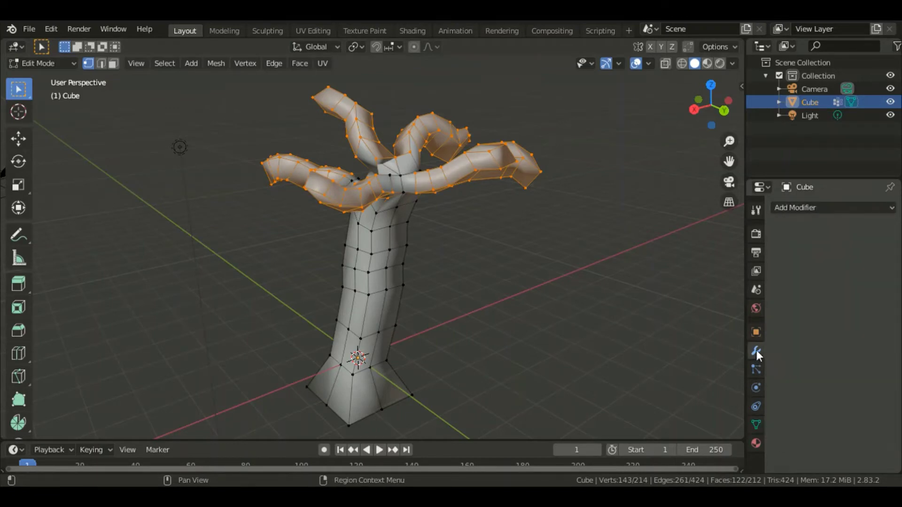
Add a Subdivision Surface modifier and move two branch tips into new positions
left_click(810, 207)
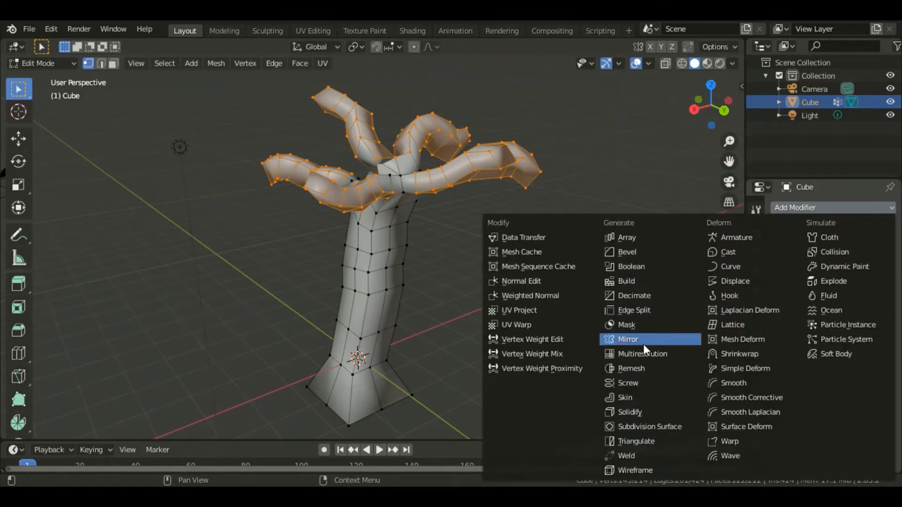
left_click(661, 425)
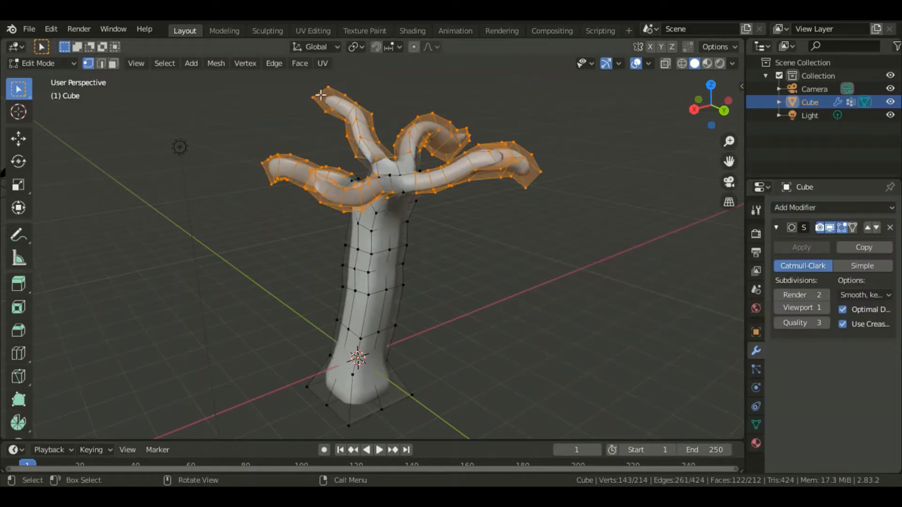
left_click_drag(288, 74, 335, 118)
key("g")
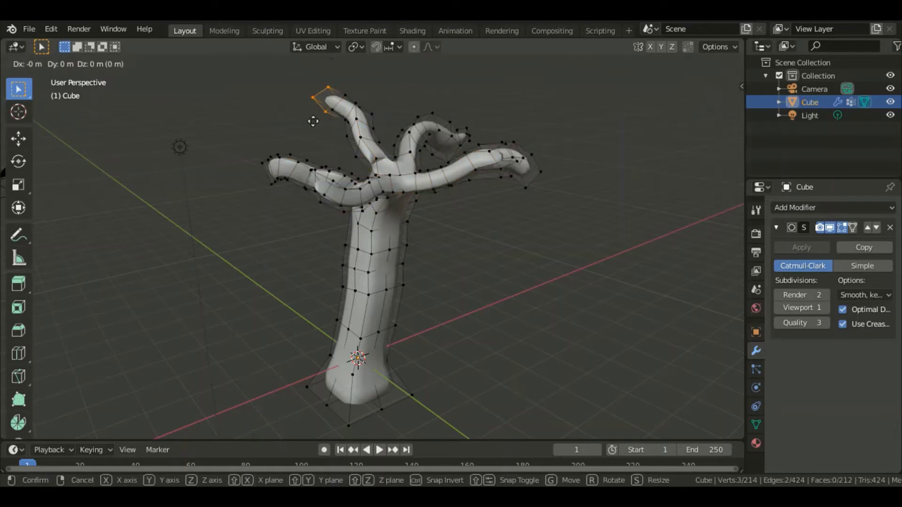
left_click(316, 143)
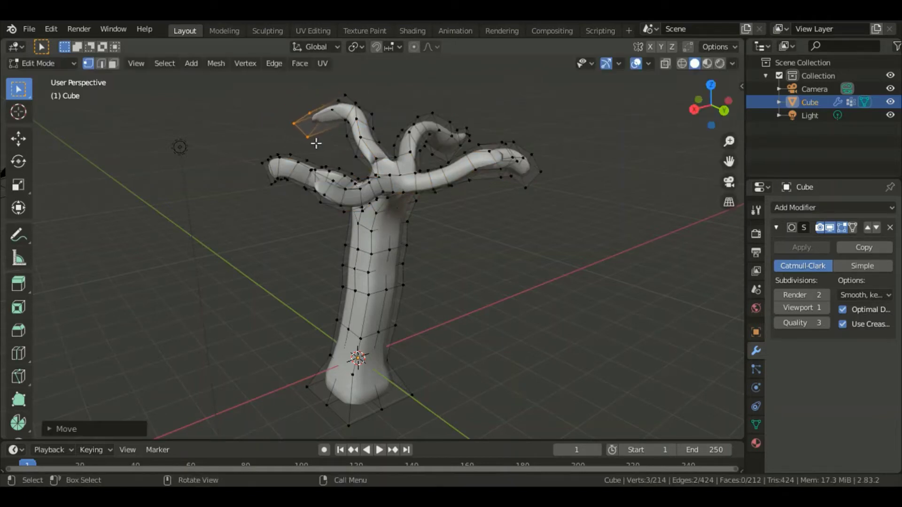
left_click_drag(449, 113, 474, 159)
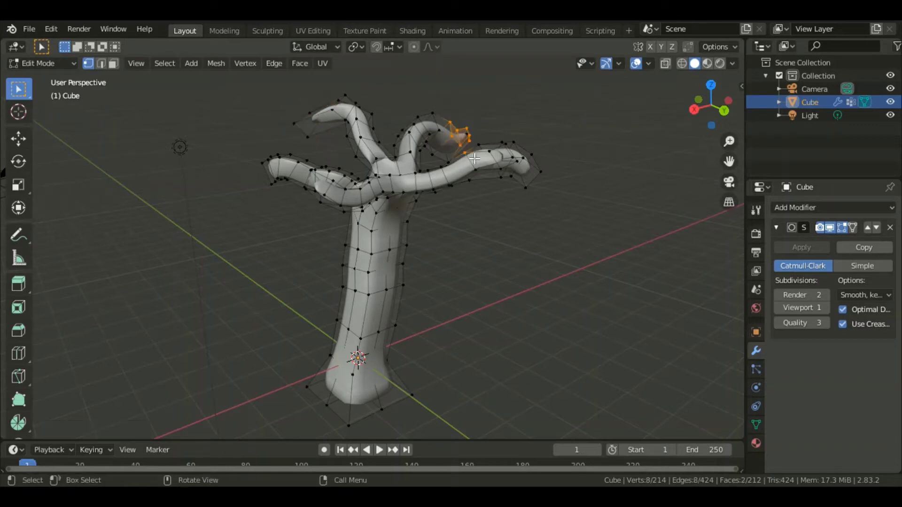
key("g")
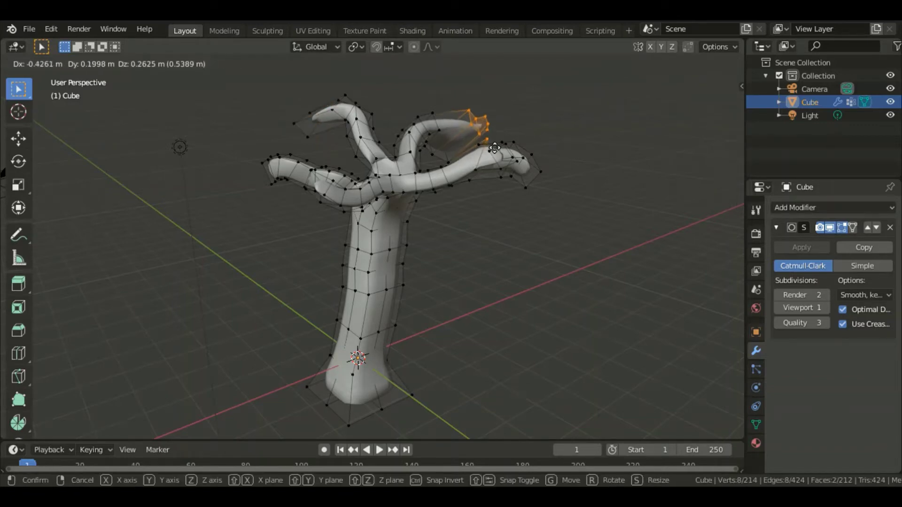
left_click(493, 146)
Set the viewport subdivision level to 2 and apply the modifier in Object Mode
left_click_drag(504, 151, 544, 208)
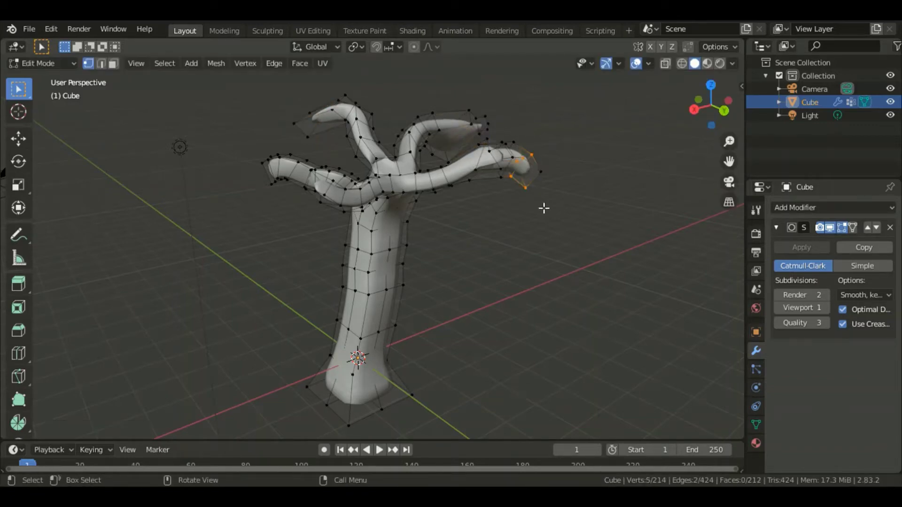
key("Tab")
left_click(826, 307)
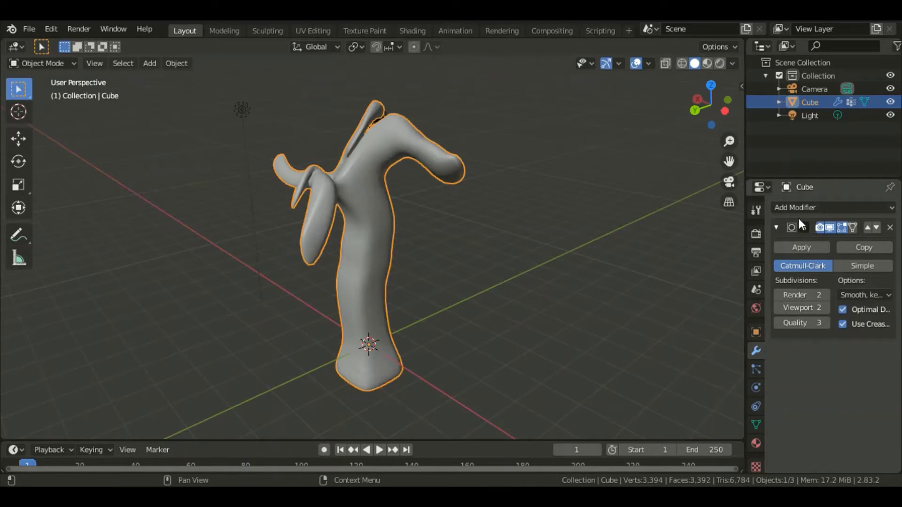
left_click(800, 246)
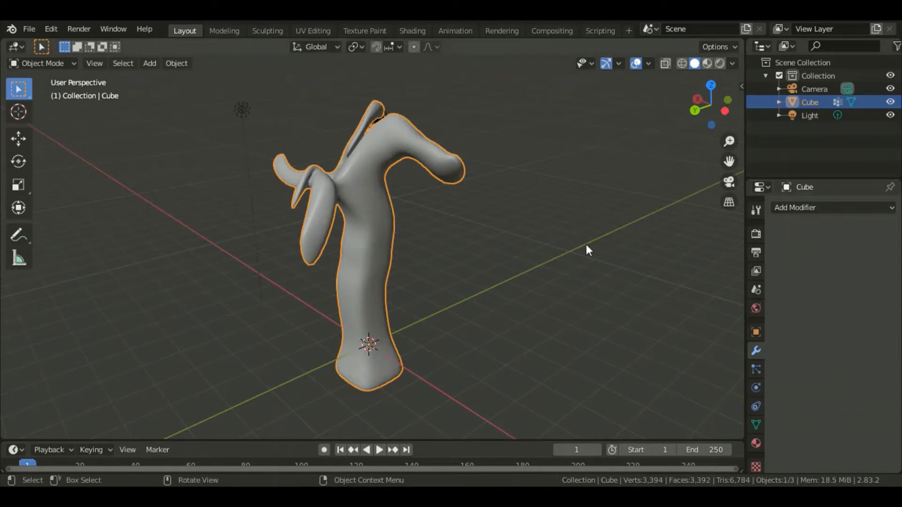
scroll(586, 250, "down", 3)
left_click_drag(714, 106, 725, 102)
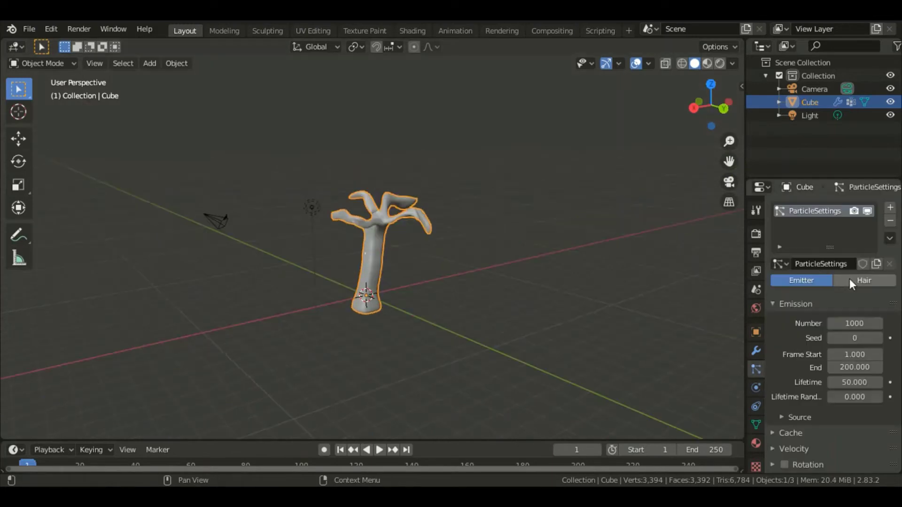
Make the particles Hair with shorter length, 50 strands, and density from Group
left_click(849, 280)
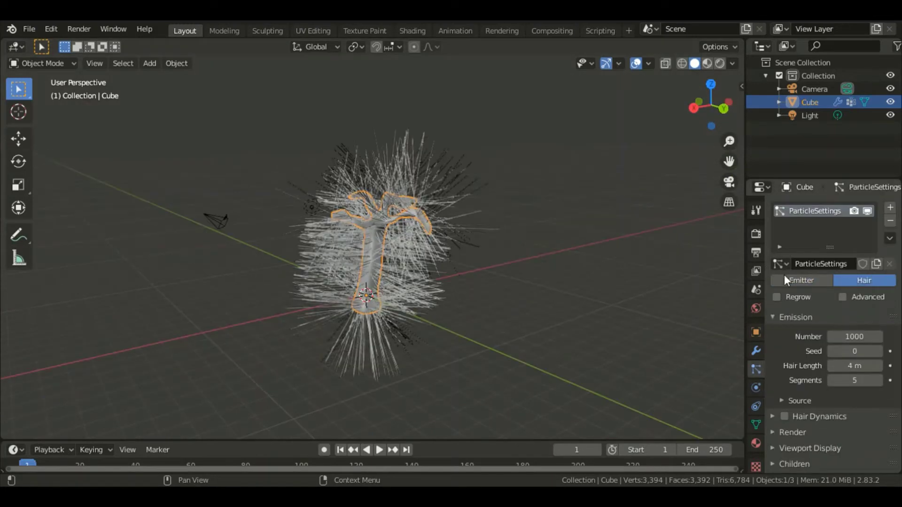
left_click(854, 365)
type("1")
key("Return")
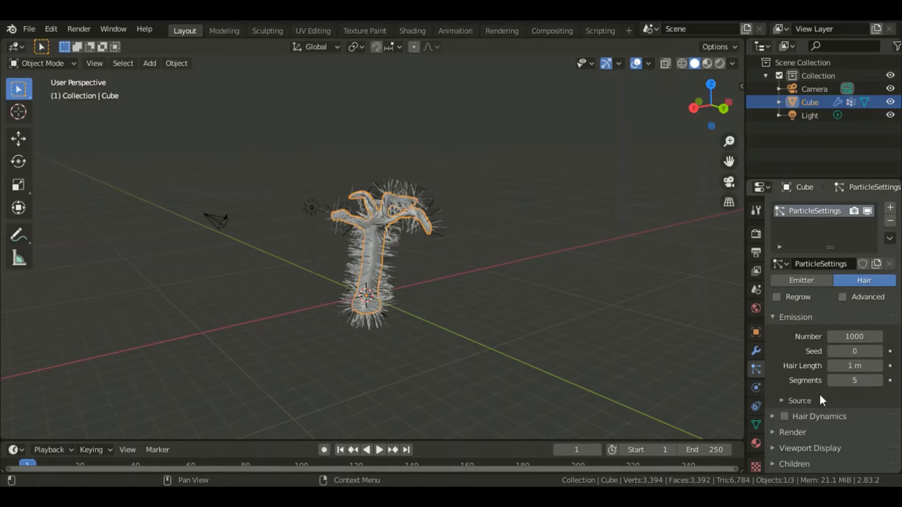
left_click(866, 338)
type("50")
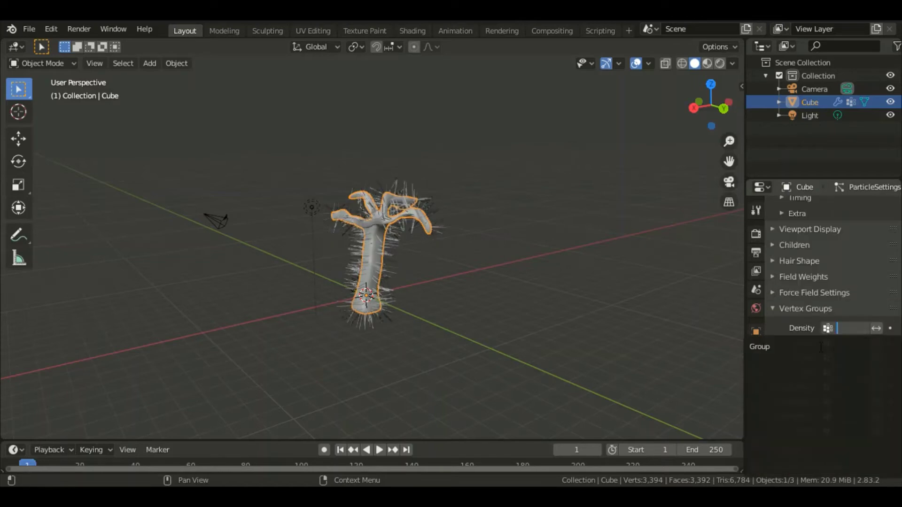
left_click(853, 329)
left_click(788, 349)
scroll(568, 295, "up", 2)
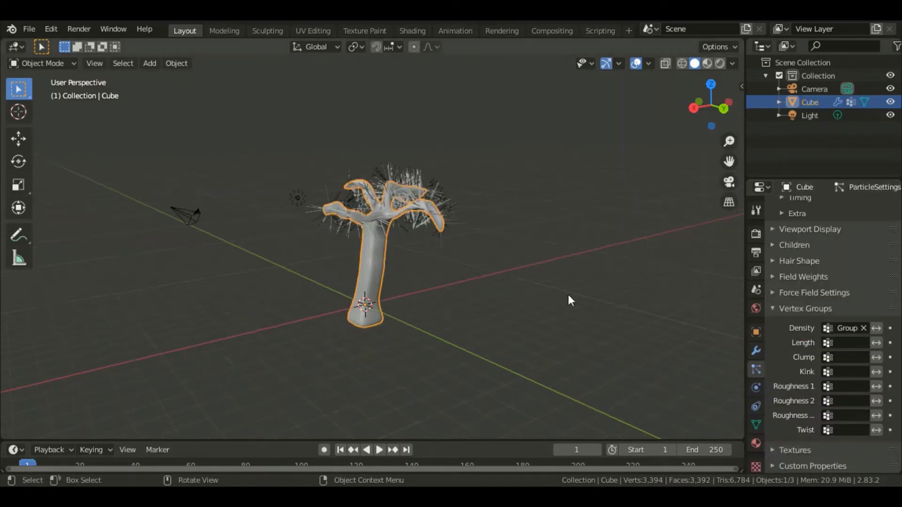
scroll(569, 295, "up", 4)
scroll(568, 295, "down", 2)
scroll(568, 295, "down", 2)
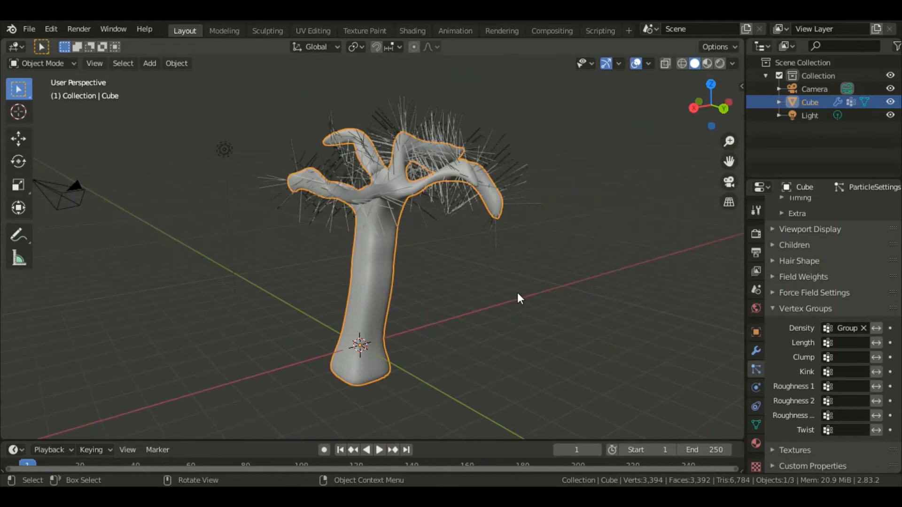
scroll(552, 309, "down", 2)
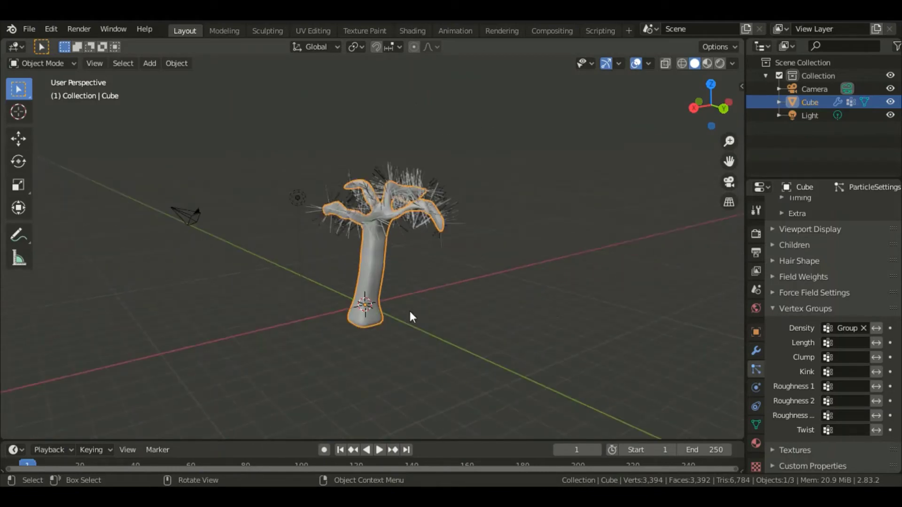
Add the Tree Branch image as a plane, checking the add-on in preferences
key("shift+a")
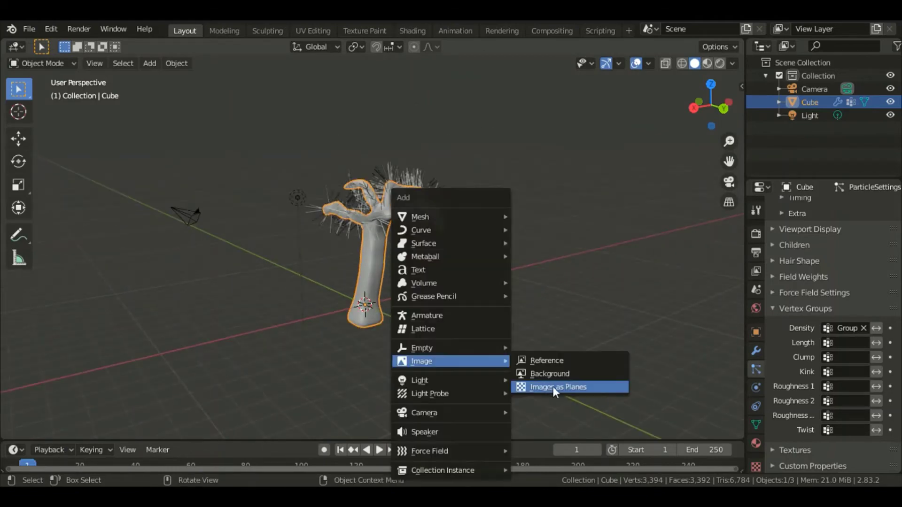
left_click(553, 386)
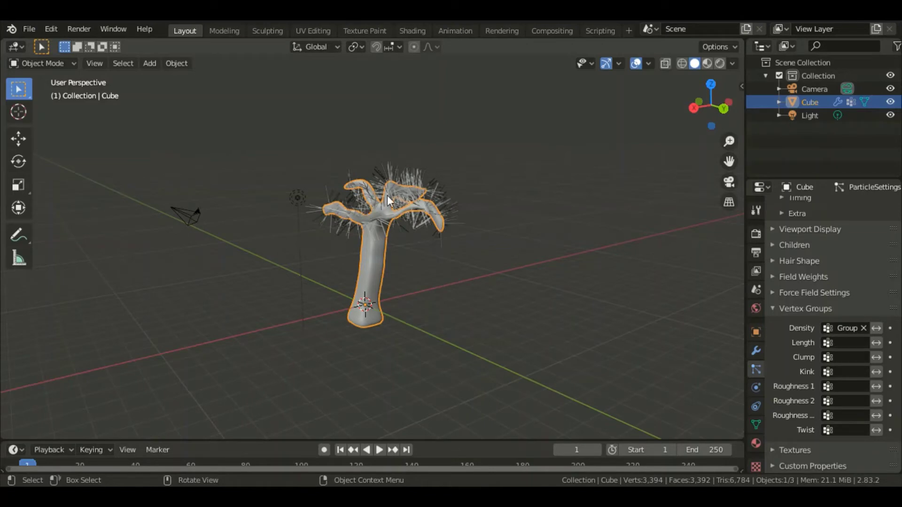
left_click(102, 218)
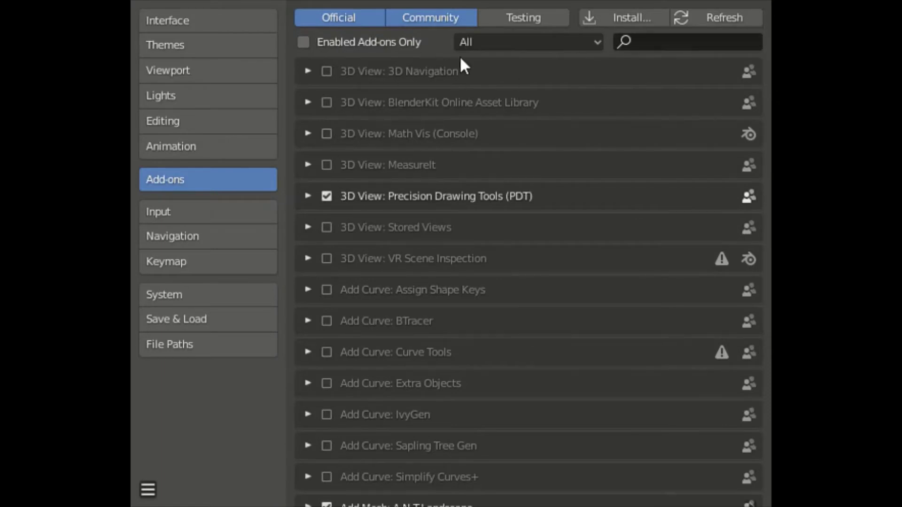
left_click(646, 44)
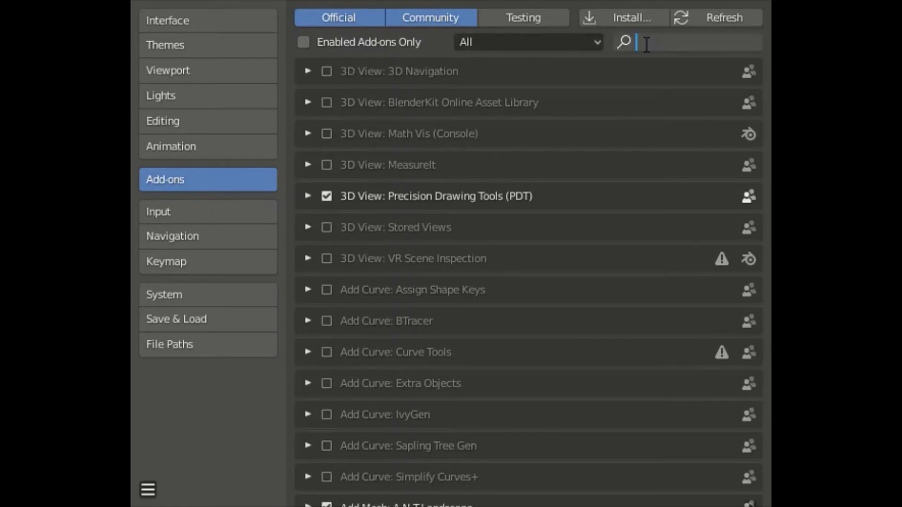
type("ima")
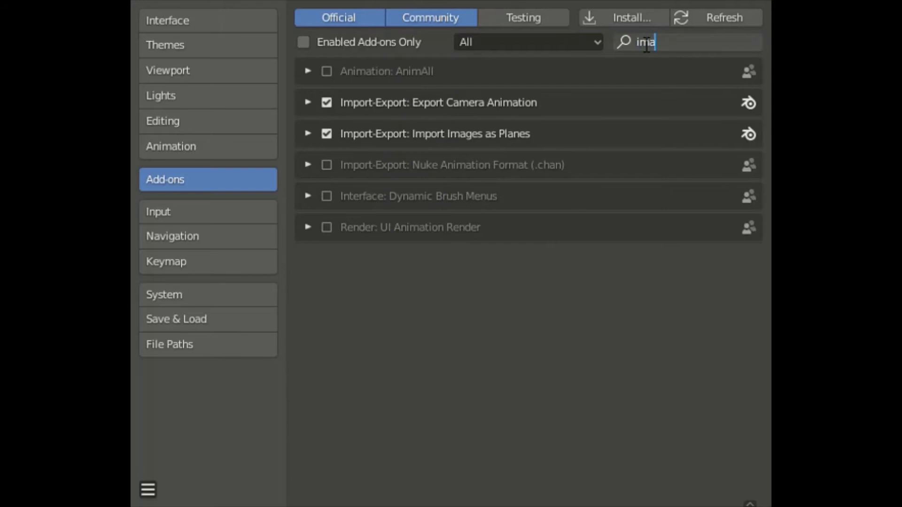
type("ge")
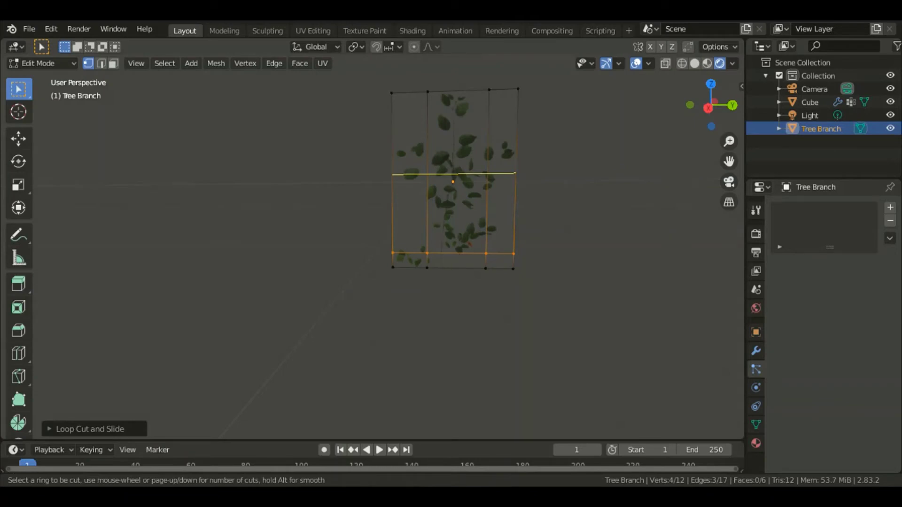
Loop-cut the Tree Branch plane and knife-cut outlines around its leaves
left_click_drag(451, 174, 438, 142)
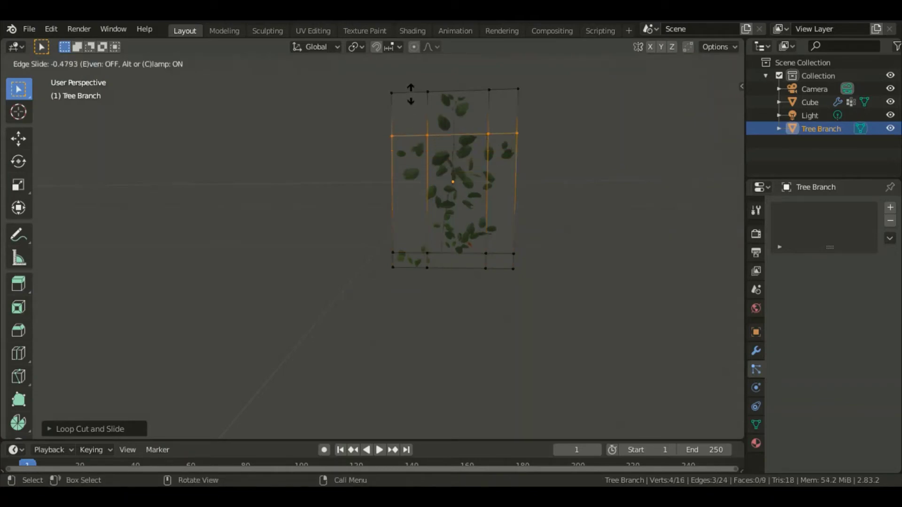
key("k")
left_click(431, 181)
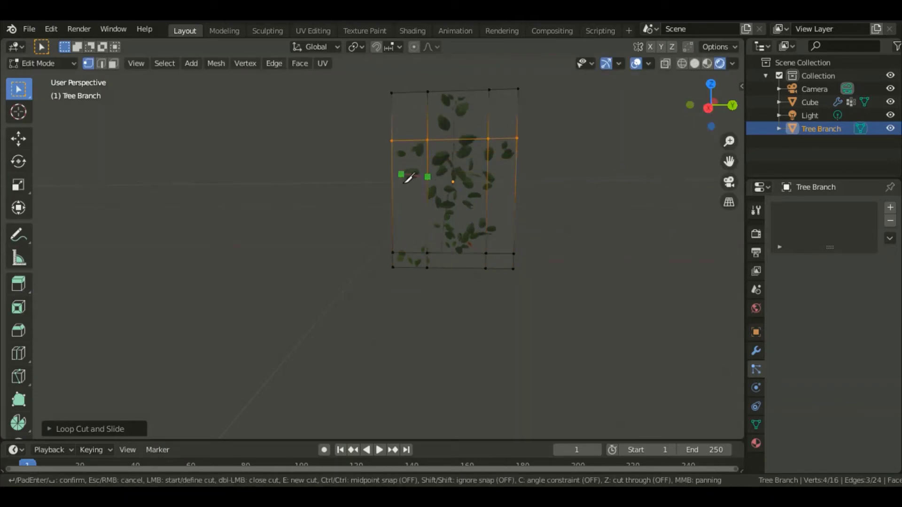
left_click(402, 180)
left_click(402, 170)
left_click(424, 170)
left_click(428, 157)
left_click(442, 109)
left_click(439, 91)
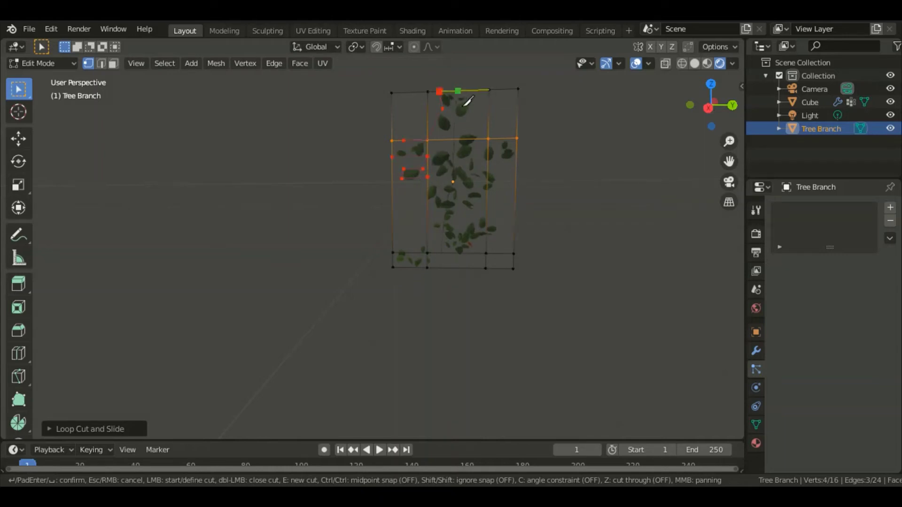
key("Return")
key("k")
left_click(474, 254)
key("Return")
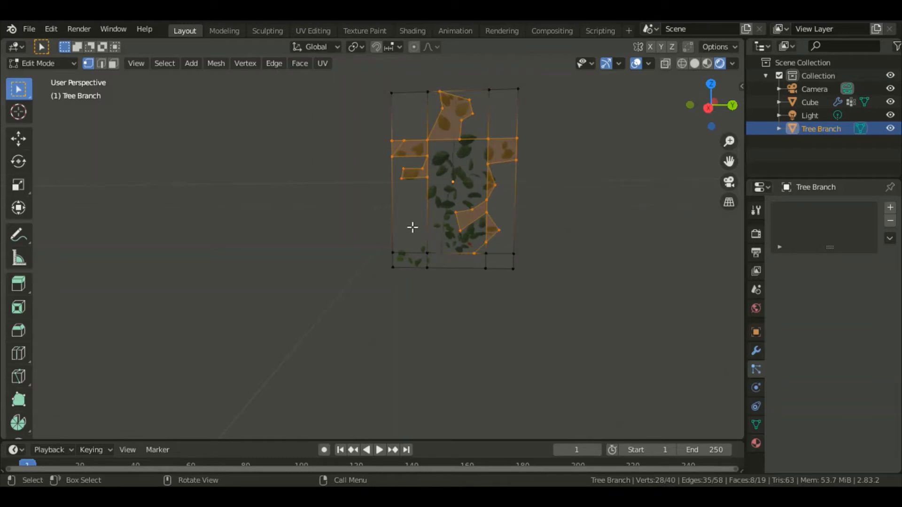
Select the empty outer faces of the plane and delete them
key("3")
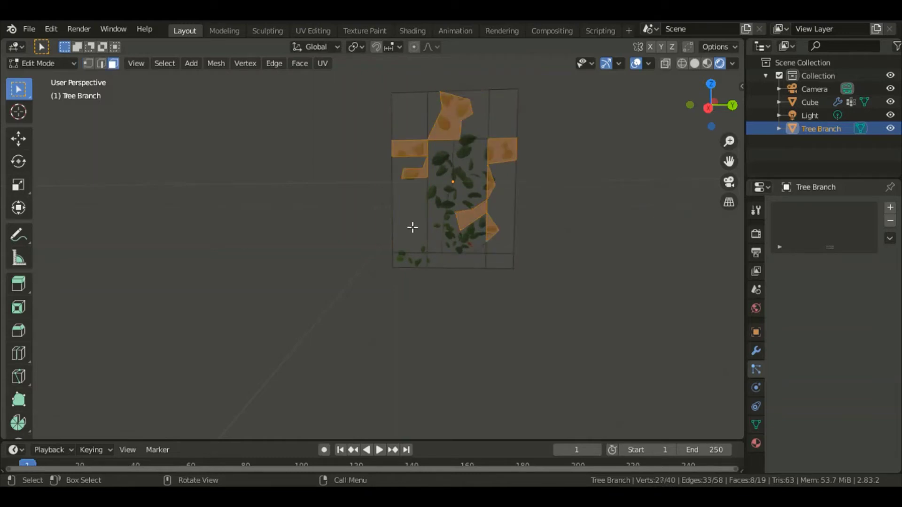
left_click(411, 223)
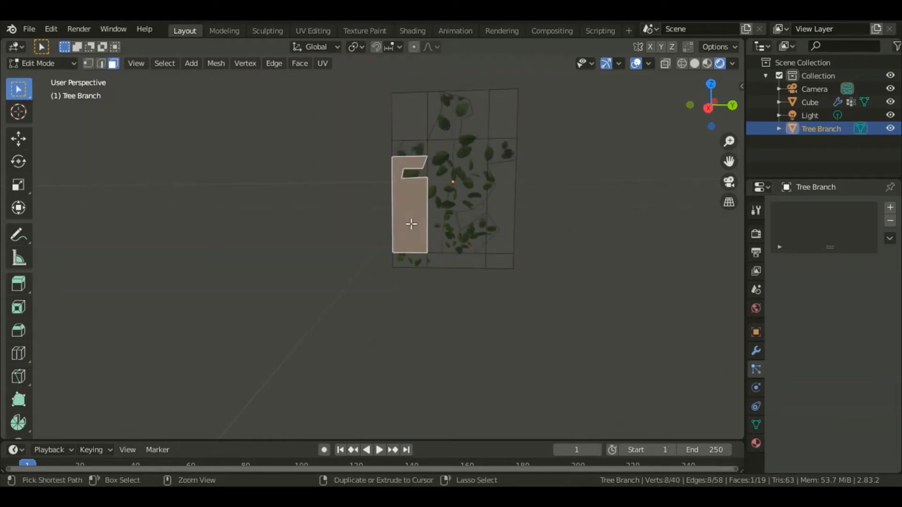
key("ctrl+z")
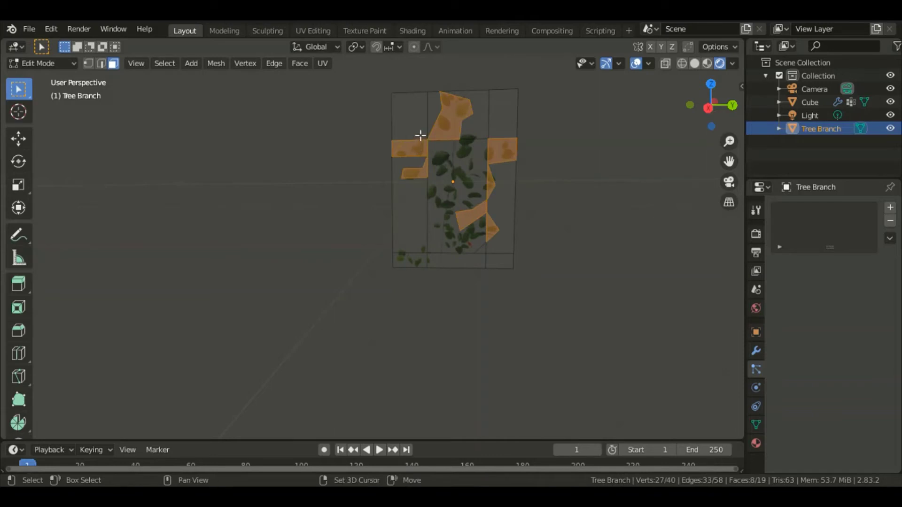
left_click(423, 131, "shift")
left_click(427, 116, "shift")
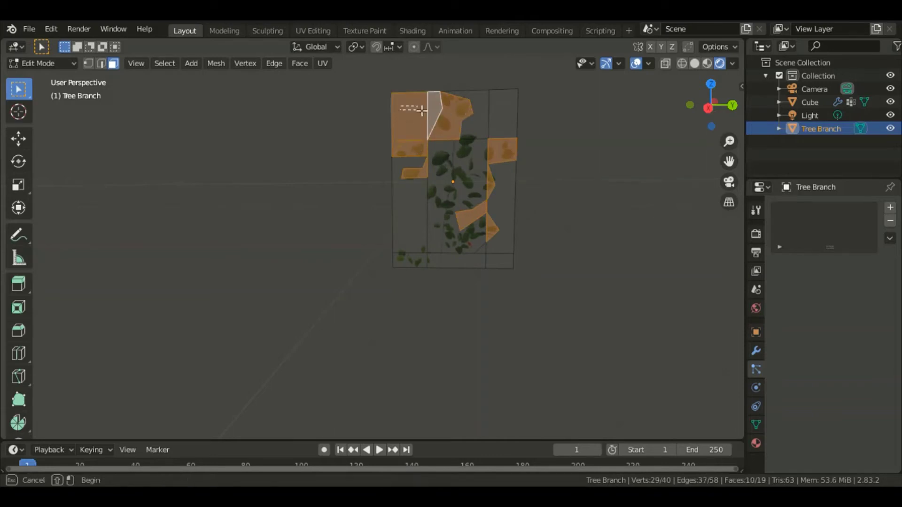
key("ctrl+l")
scroll(556, 277, "down", 4)
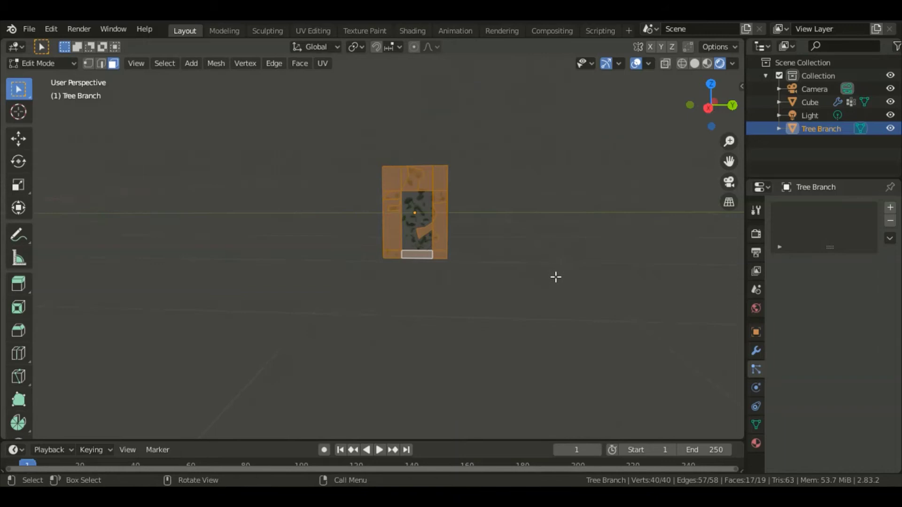
key("x")
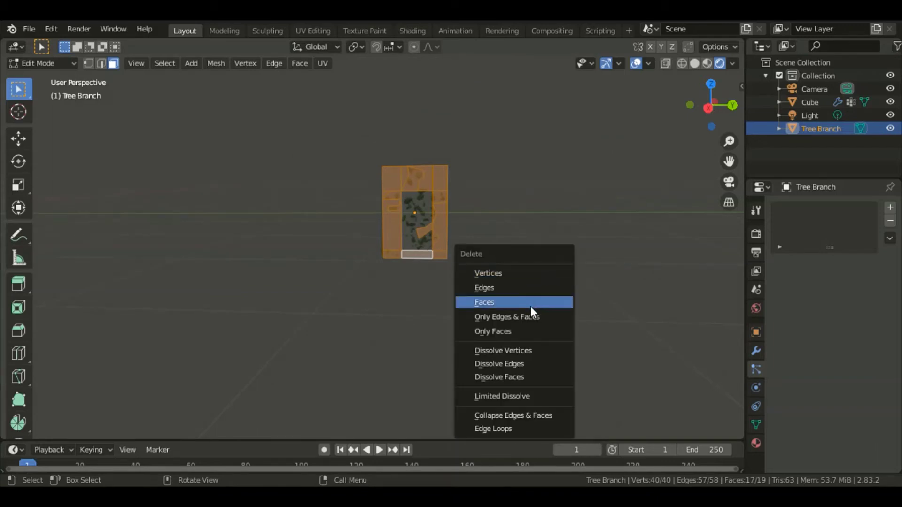
left_click(531, 308)
scroll(534, 311, "up", 2)
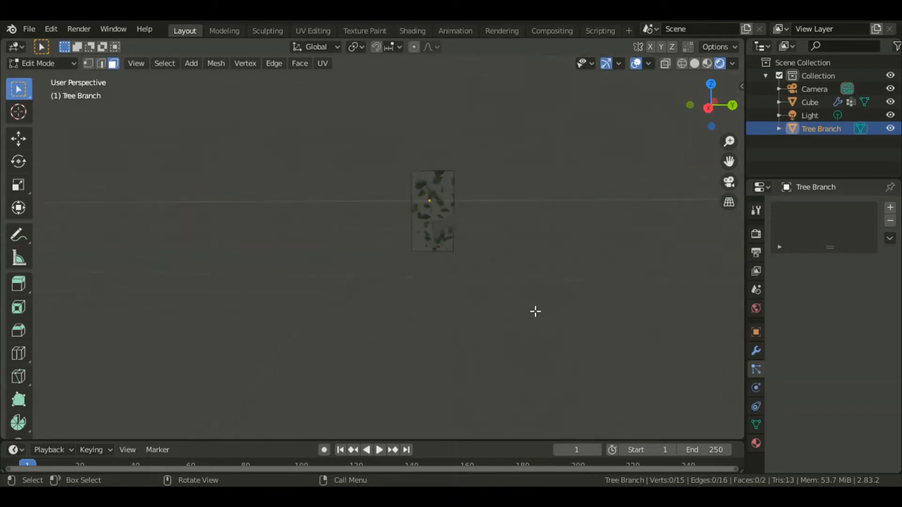
scroll(535, 311, "up", 2)
scroll(535, 311, "up", 3)
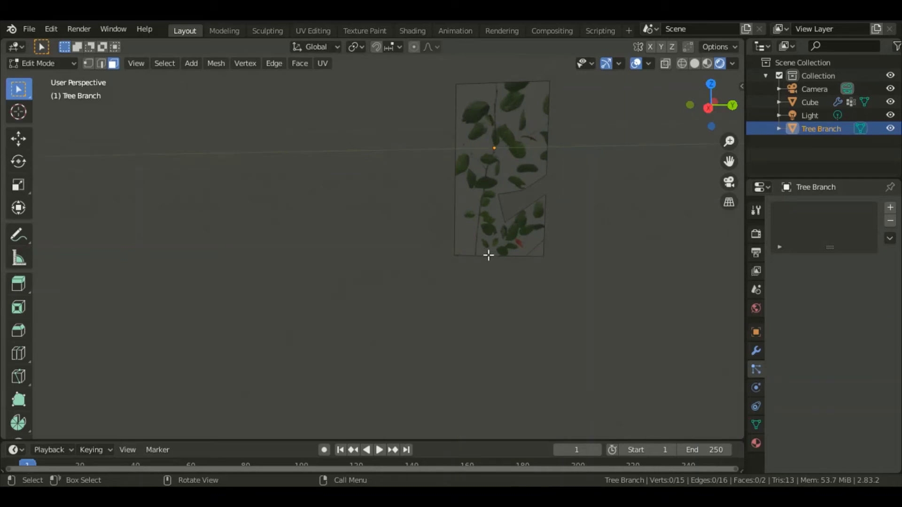
key("k")
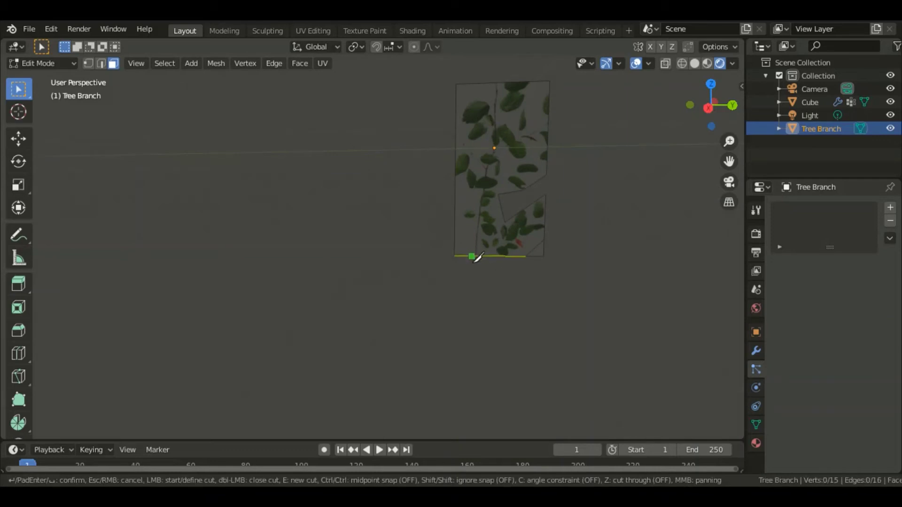
Render hair as Object with Global Z orientation and rotation randomize about 0.36
left_click(850, 393)
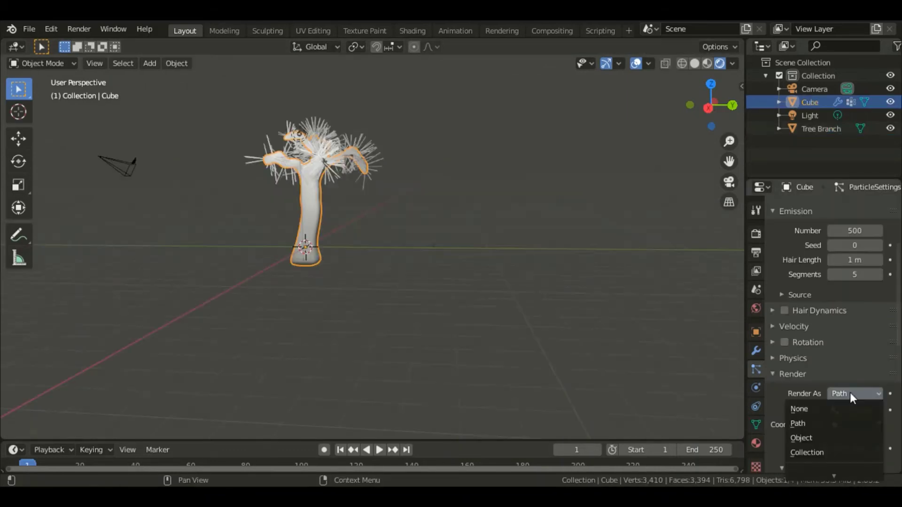
left_click(818, 438)
scroll(819, 411, "down", 2)
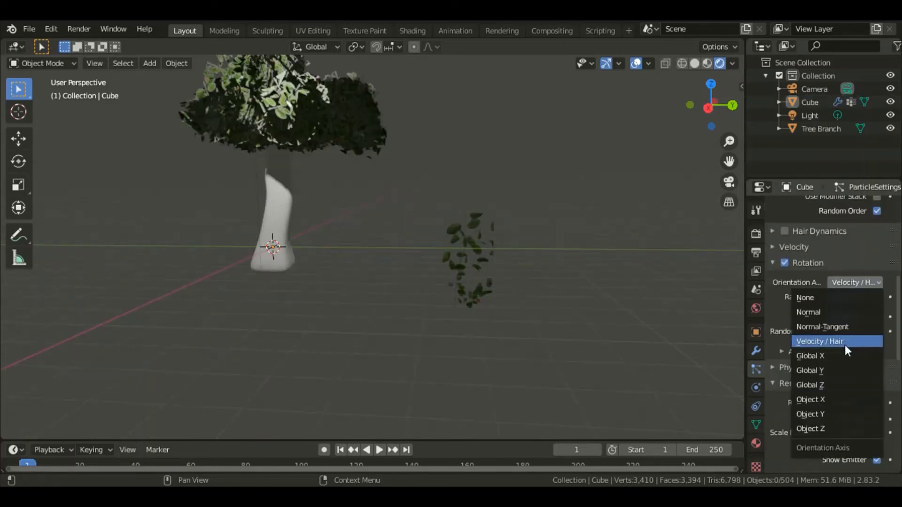
left_click(829, 385)
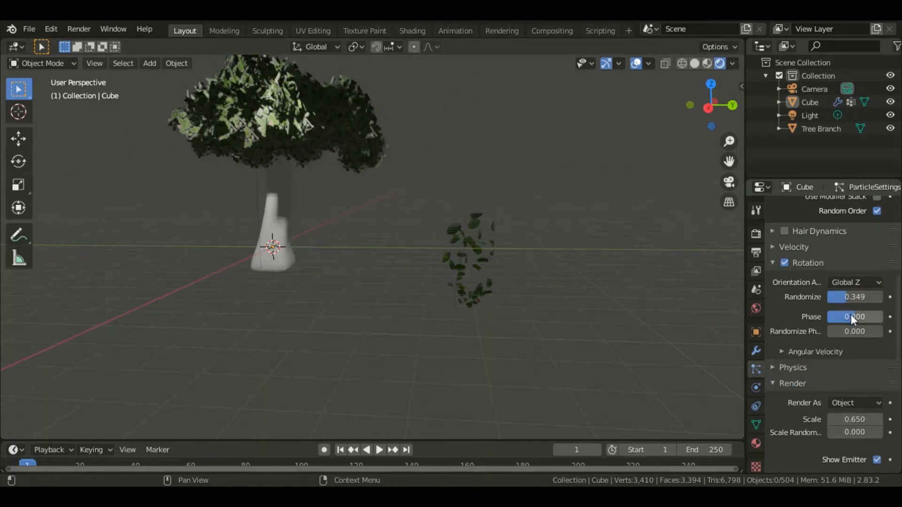
mouse_move(845, 296)
left_mouse_down()
mouse_move(854, 297)
mouse_move(831, 296)
left_mouse_up()
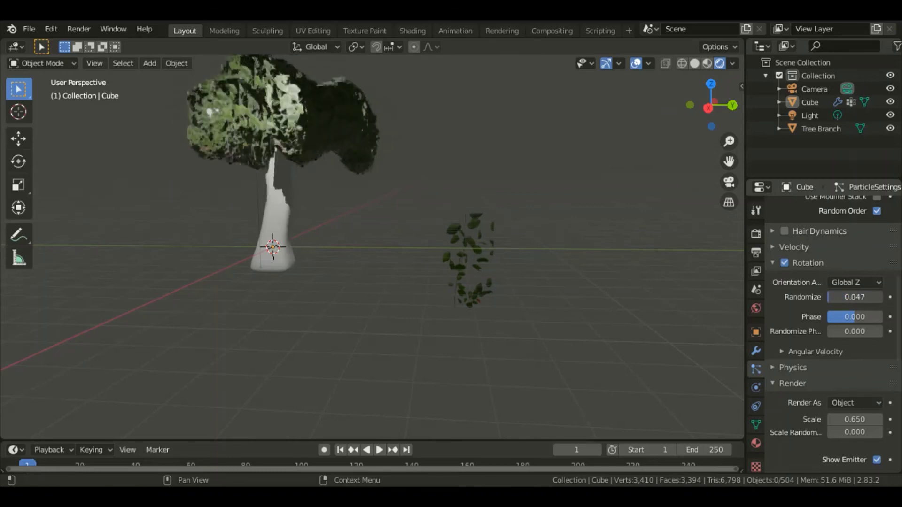
left_click_drag(831, 297, 848, 297)
scroll(601, 296, "down", 2)
scroll(600, 296, "down", 3)
scroll(601, 296, "up", 5)
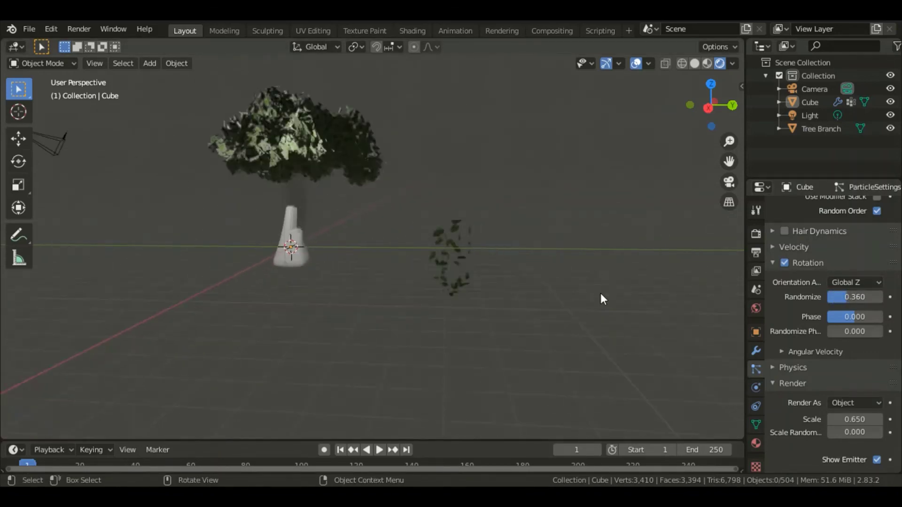
scroll(831, 305, "up", 5)
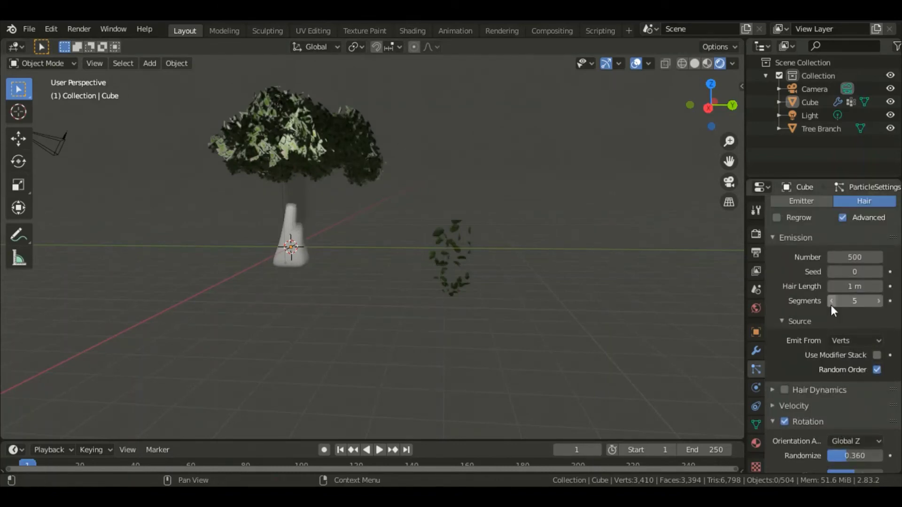
Delete the scene's light
left_click(264, 161)
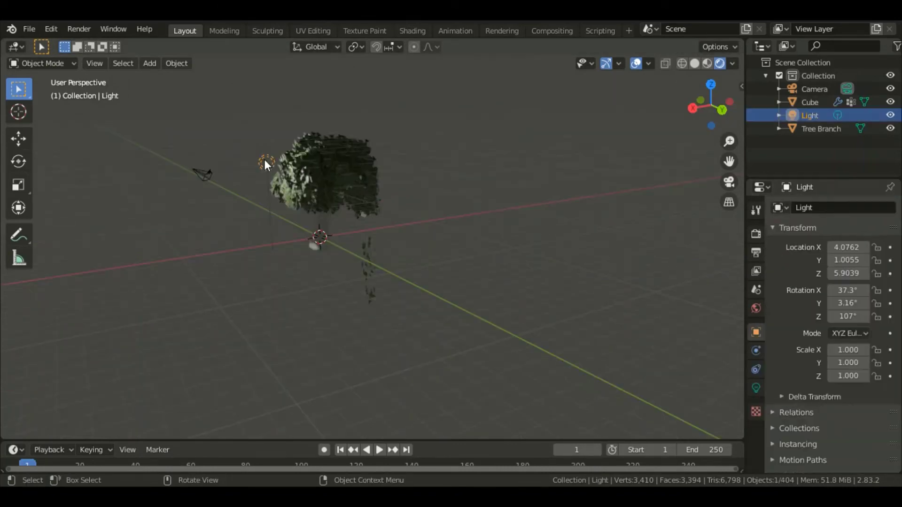
key("x")
left_click(437, 220)
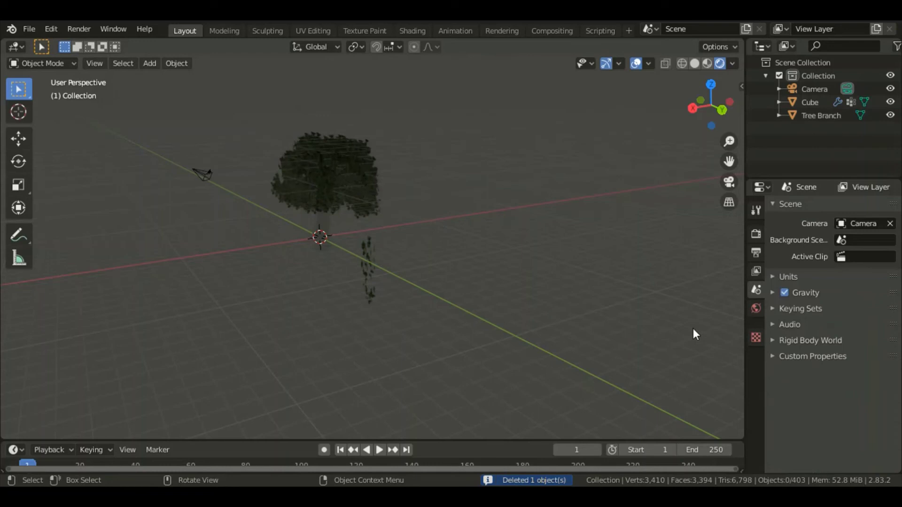
Connect an Environment Texture to the world's Color input
left_click(756, 309)
left_click(890, 294)
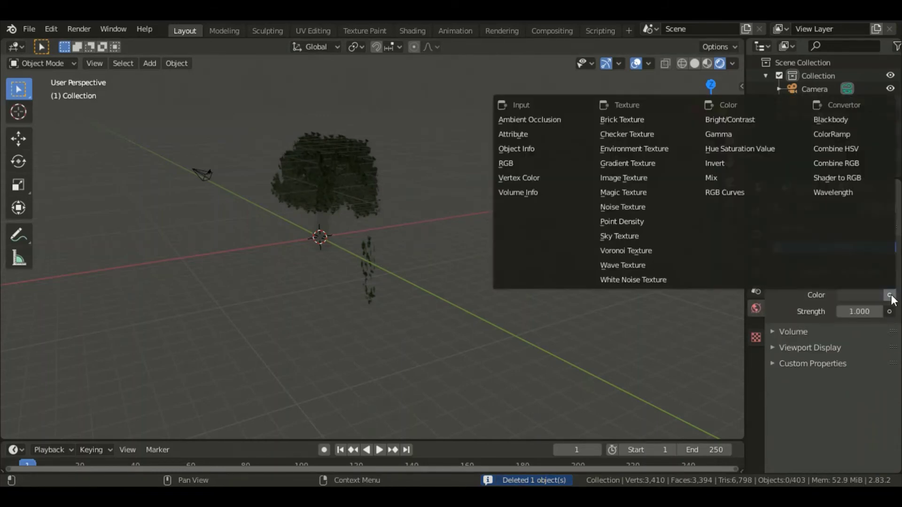
left_click(661, 146)
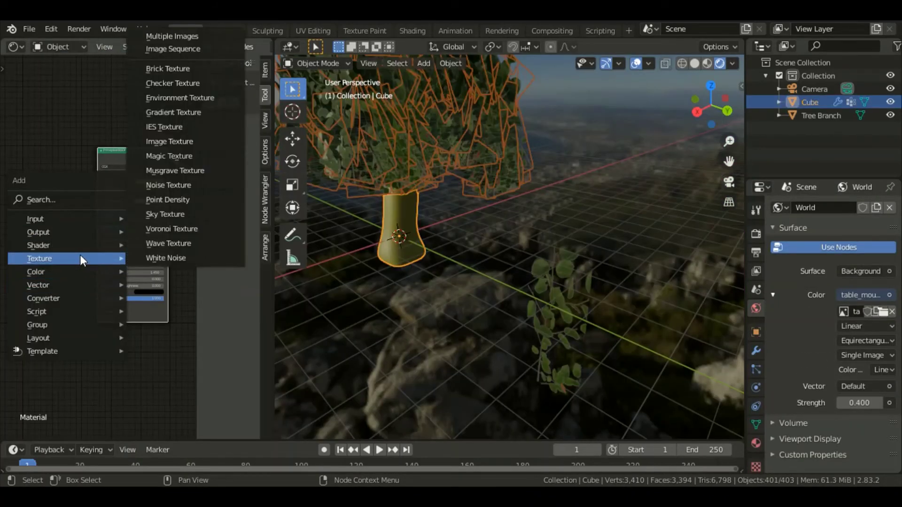
Add an Image Texture node left of the trunk shader and connect its Color output
left_click(194, 141)
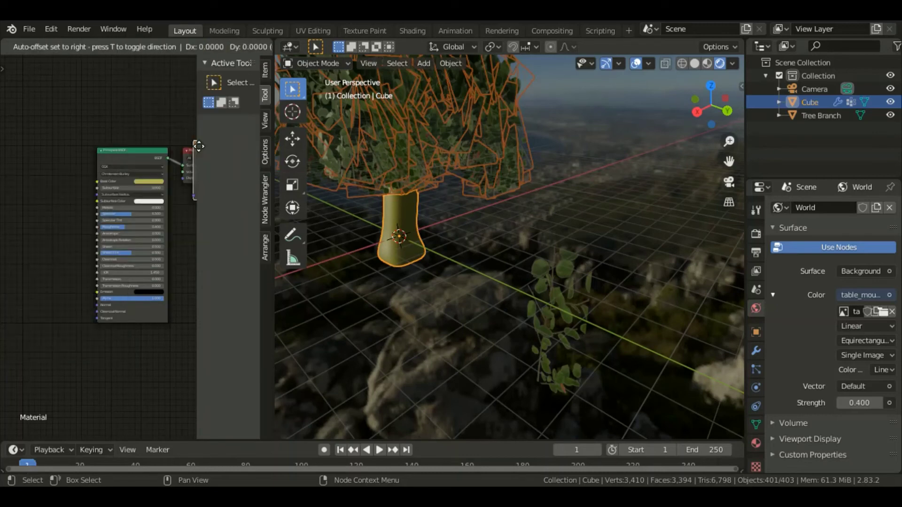
left_click(13, 160)
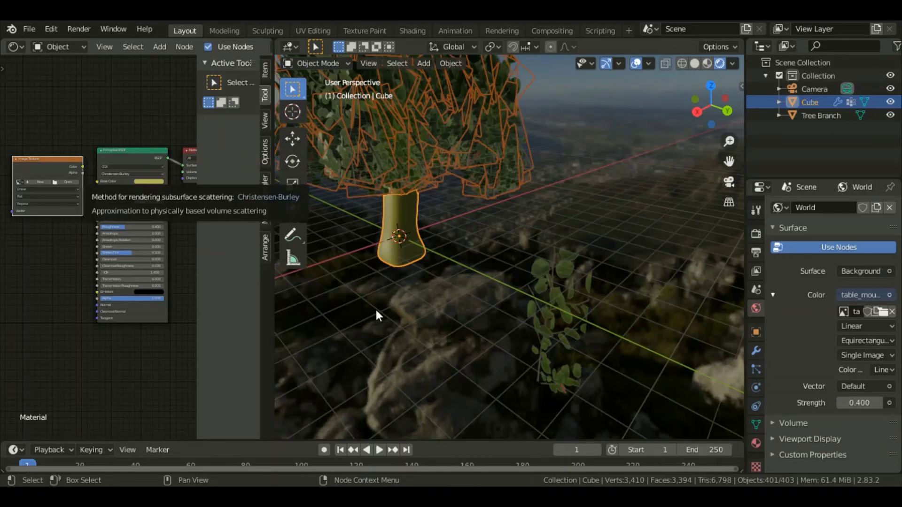
left_click_drag(82, 166, 98, 181)
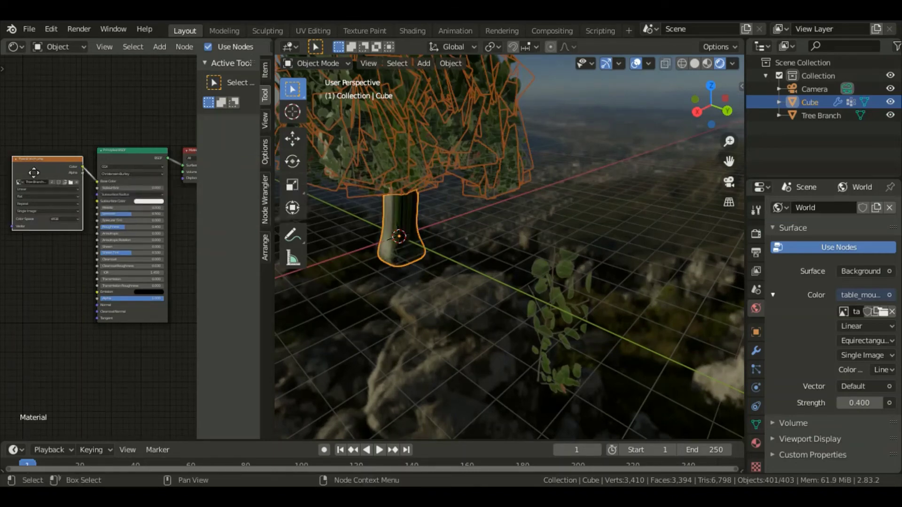
Add a ColorRamp with a pale warm colour, adjusting its stops for a reddish-brown bark tint
key("shift+a")
mouse_move(44, 234)
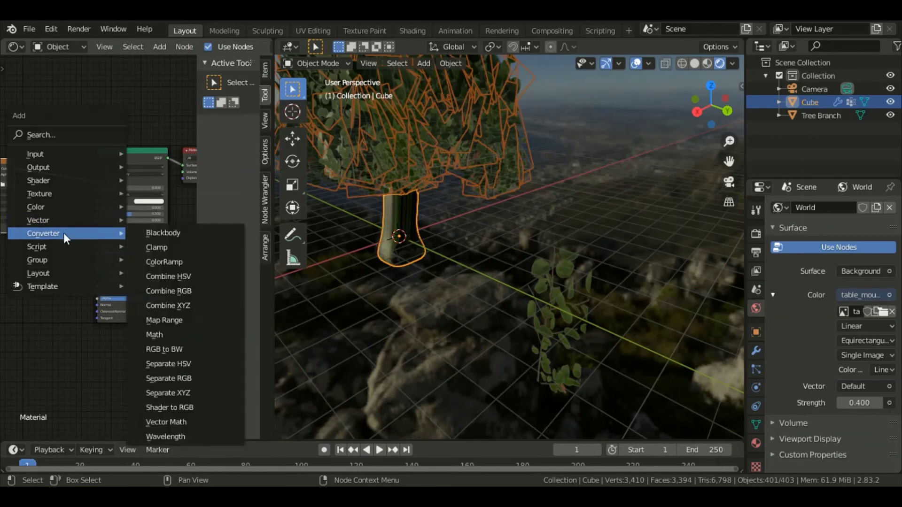
left_click(175, 261)
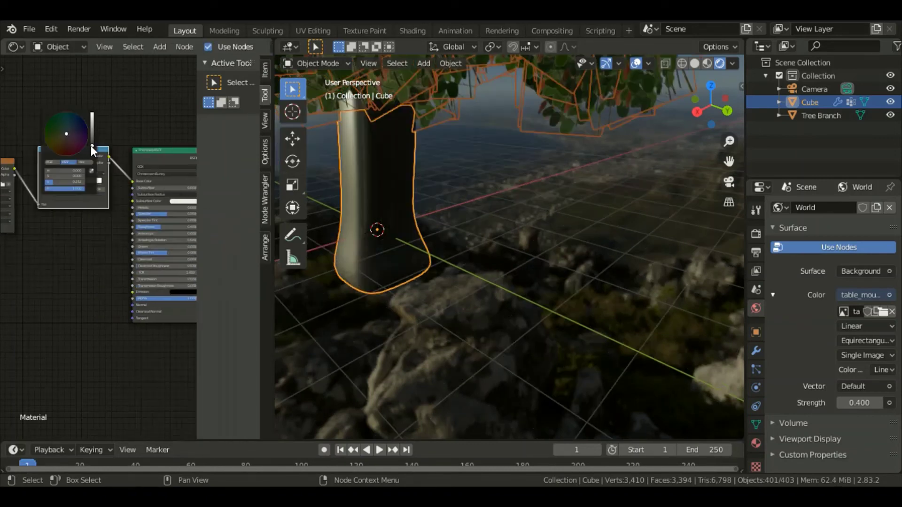
left_click_drag(65, 138, 61, 131)
left_click_drag(96, 183, 56, 181)
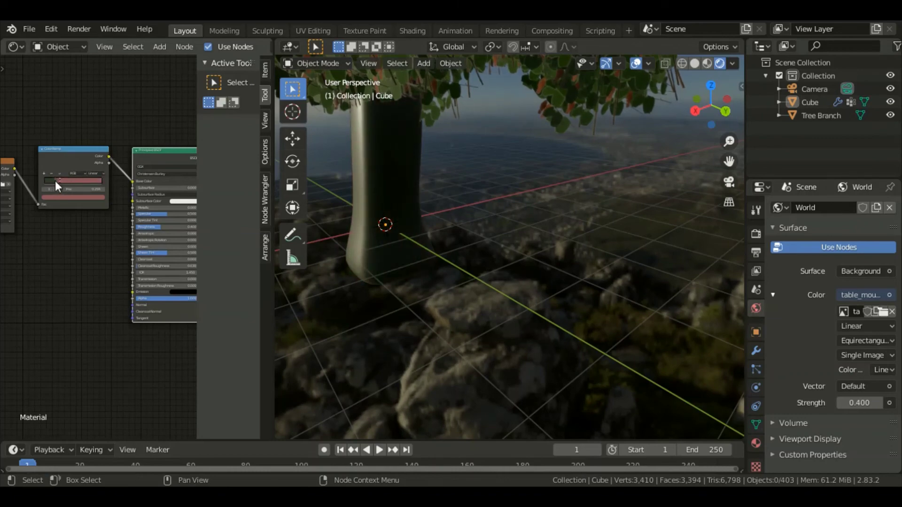
left_click_drag(54, 181, 58, 183)
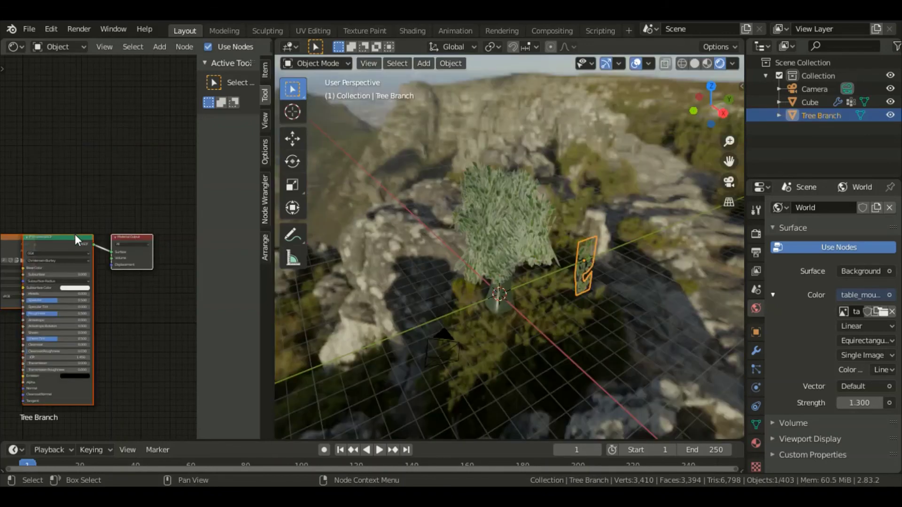
Move the Tree Branch material's Principled BSDF node aside to make room
mouse_move(68, 238)
left_mouse_down()
mouse_move(92, 243)
mouse_move(98, 216)
mouse_move(21, 227)
left_mouse_up()
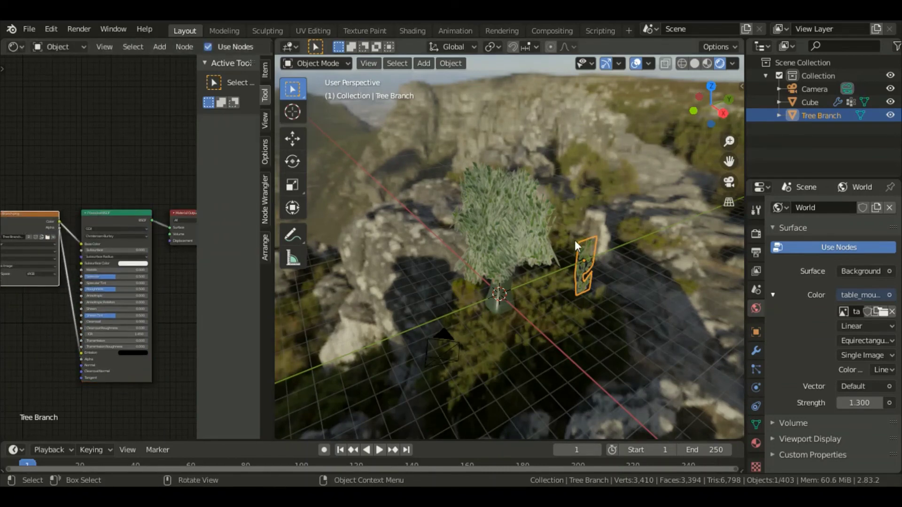
scroll(575, 240, "up", 2)
scroll(575, 240, "up", 2)
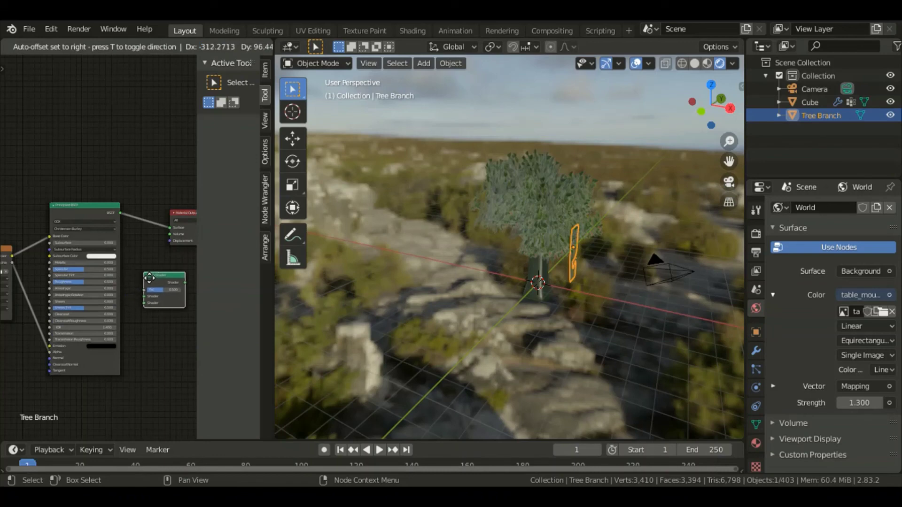
Place the Mix Shader, feed a Transparent BSDF into its second input, and give it a darker green
left_click(139, 275)
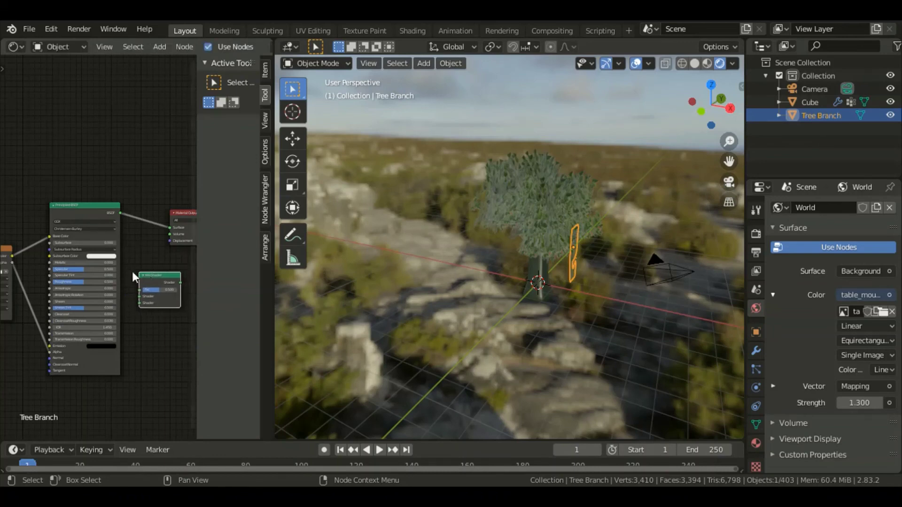
key("shift+a")
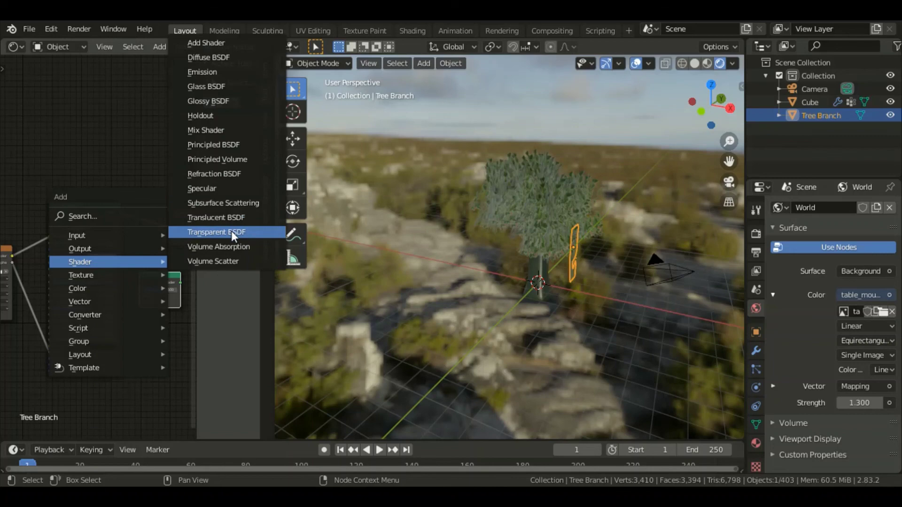
left_click(232, 230)
left_click(148, 244)
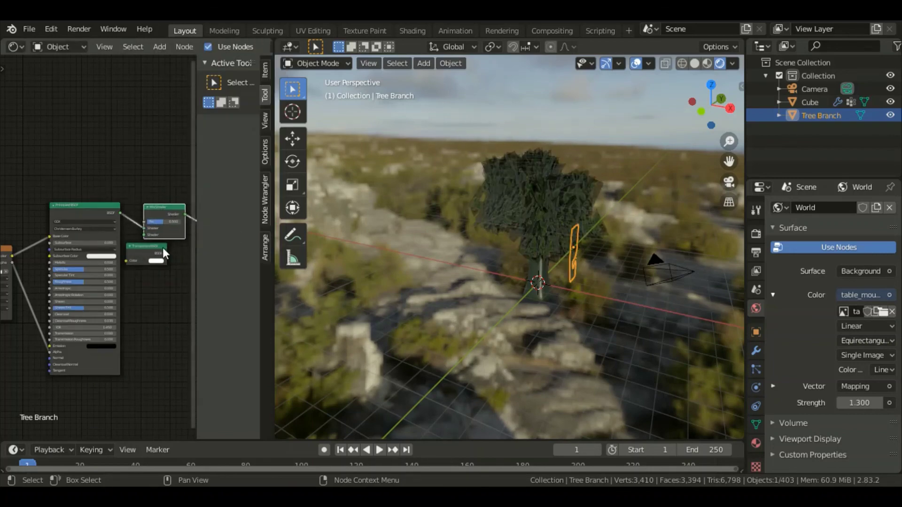
left_click_drag(167, 252, 142, 232)
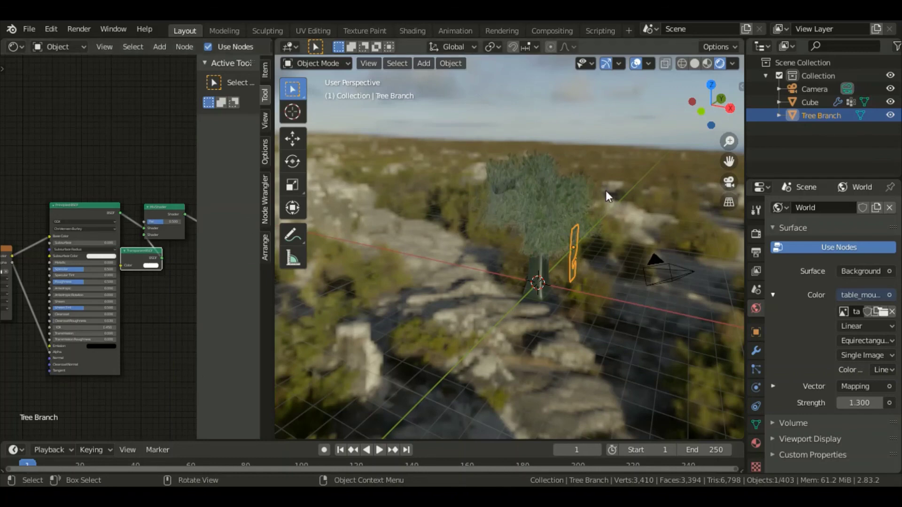
scroll(605, 191, "up", 3)
left_click(150, 265)
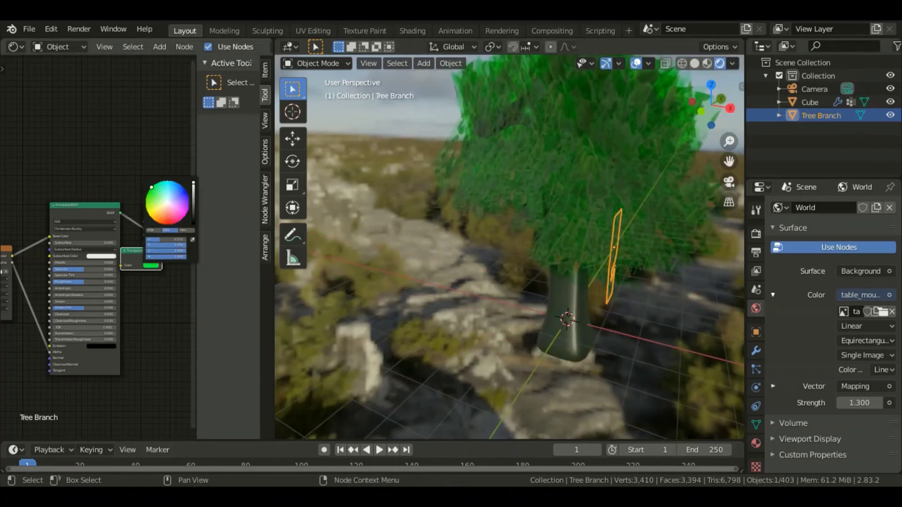
left_click(195, 200)
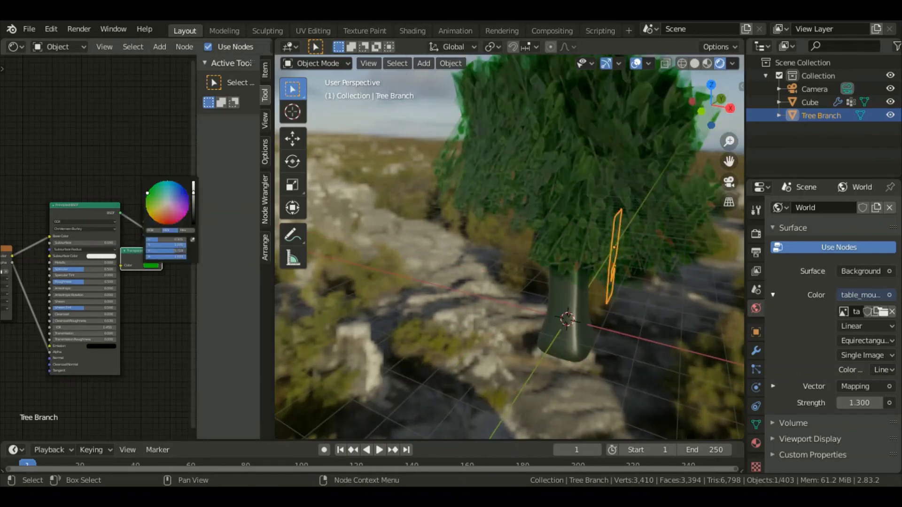